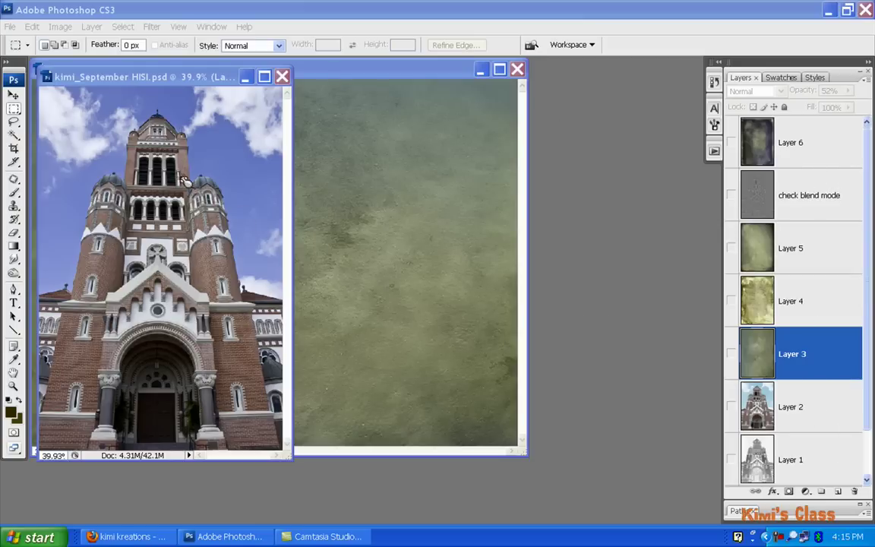
Step: Arrange the church and A painted 2.jpg windows side by side and start dragging the texture's Background layer
left_click_drag(155, 80, 142, 184)
left_click_drag(357, 78, 480, 131)
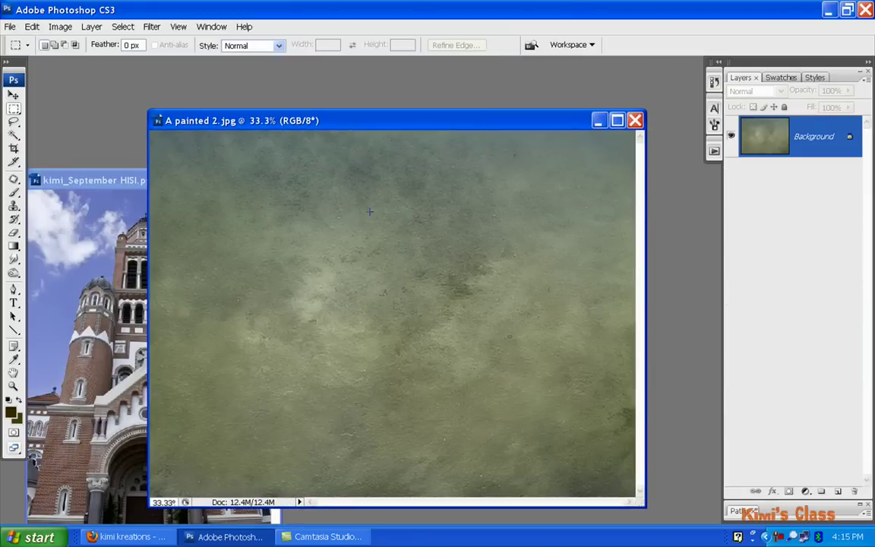
left_click(112, 182)
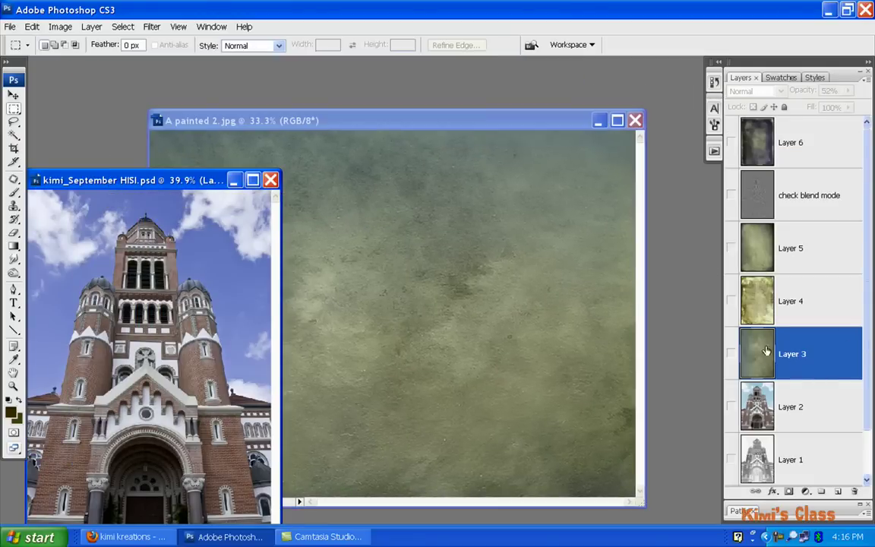
mouse_move(765, 351)
left_mouse_down()
mouse_move(715, 324)
mouse_move(575, 290)
mouse_move(420, 334)
mouse_move(433, 296)
mouse_move(424, 256)
mouse_move(467, 218)
mouse_move(468, 240)
mouse_move(448, 249)
mouse_move(797, 325)
mouse_move(824, 353)
mouse_move(786, 427)
mouse_move(632, 324)
mouse_move(471, 134)
mouse_move(126, 186)
mouse_move(137, 171)
mouse_move(239, 183)
mouse_move(433, 224)
mouse_move(357, 274)
mouse_move(464, 130)
mouse_move(577, 142)
left_mouse_up()
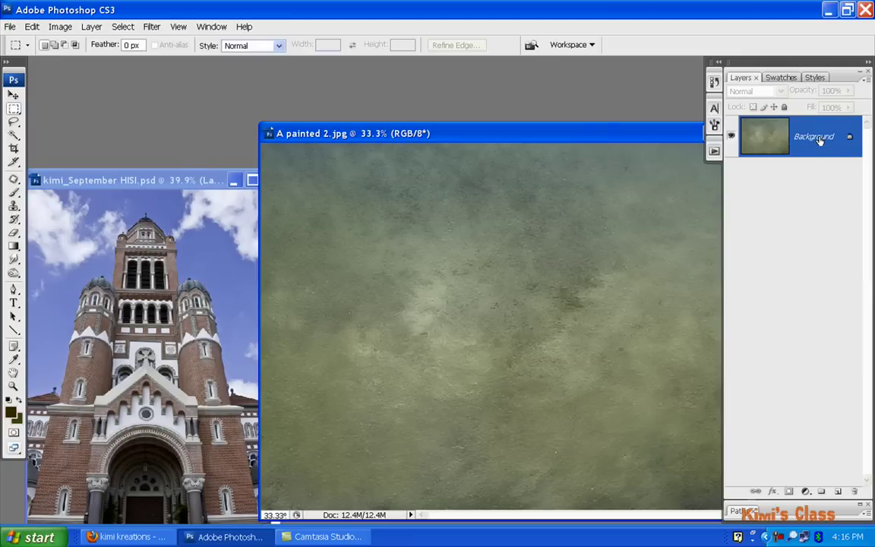
Step: Drop the painted texture into the church document as Layer 7, then close A painted 2.jpg without saving
left_click_drag(820, 141, 162, 334)
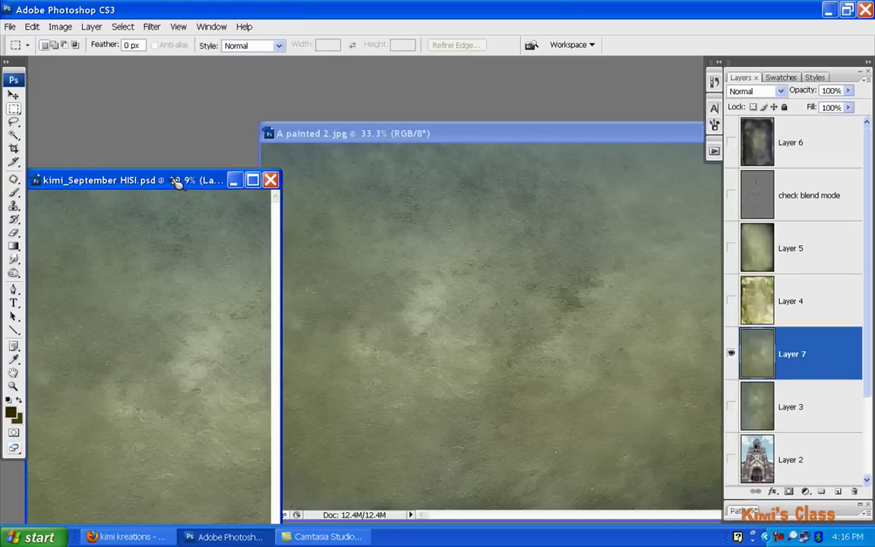
left_click_drag(176, 182, 191, 103)
left_click_drag(655, 137, 494, 182)
left_click(586, 177)
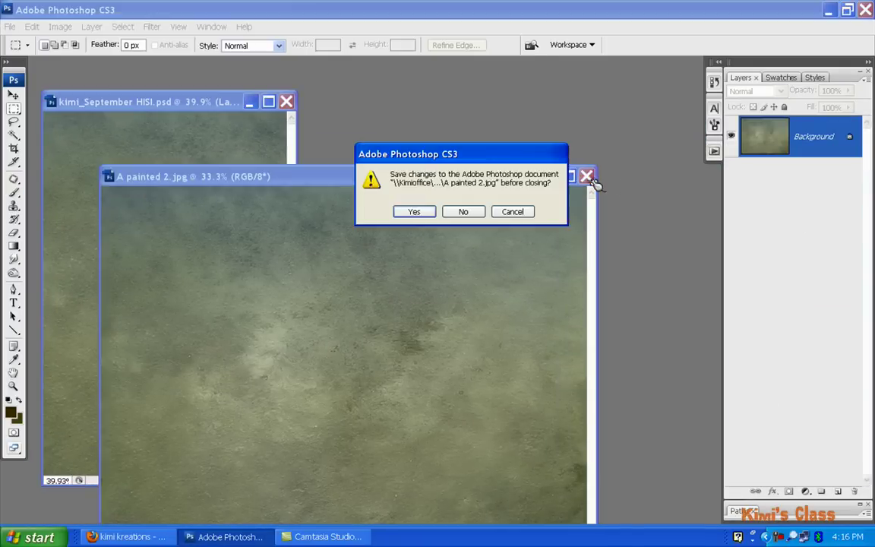
left_click(463, 212)
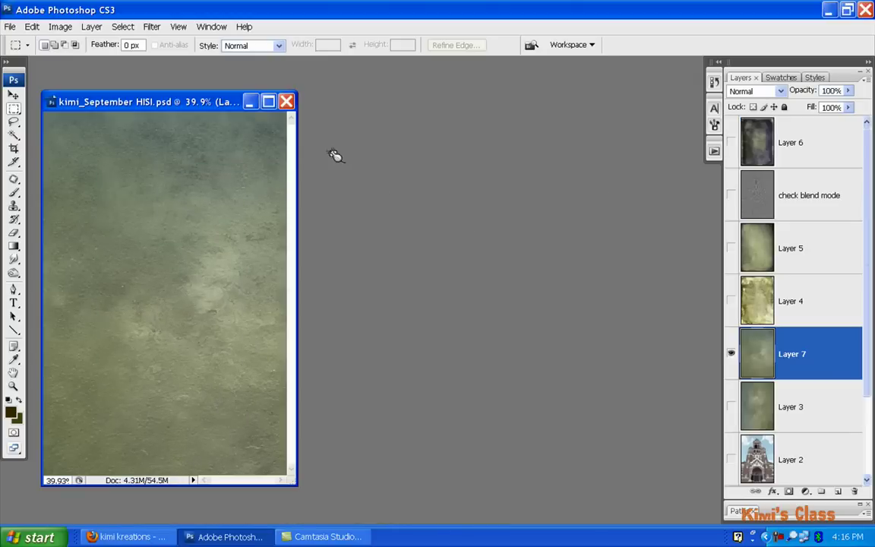
left_click_drag(190, 101, 332, 87)
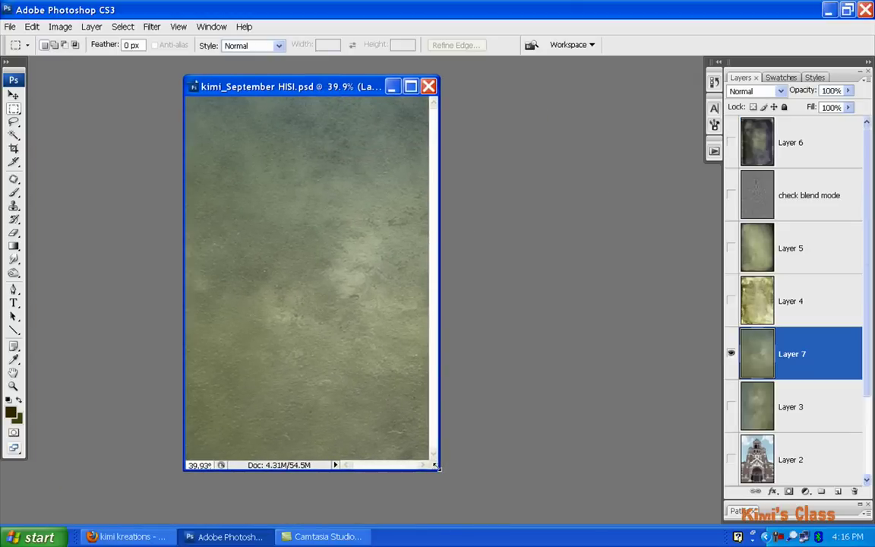
left_click_drag(435, 466, 646, 520)
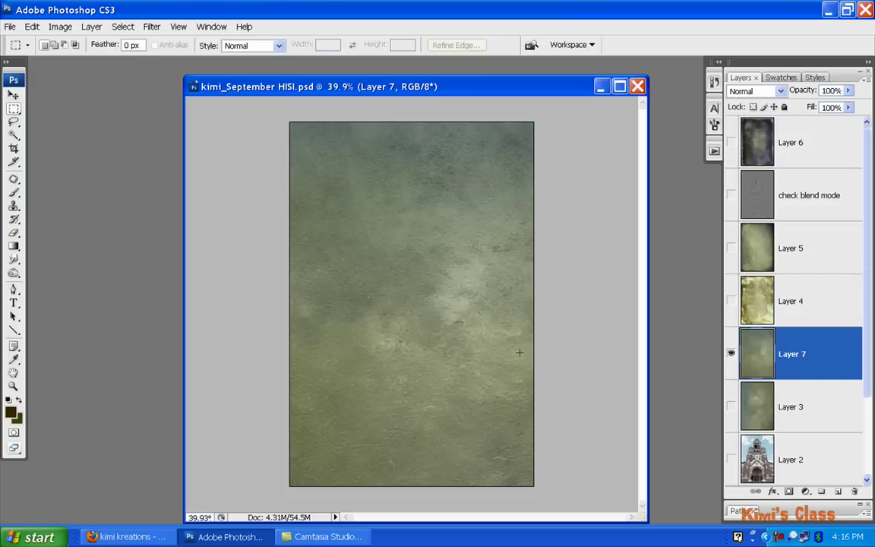
Step: Free-transform Layer 7's texture, rotating it 90° and stretching it to fill the church canvas
key("v")
key("ctrl+t")
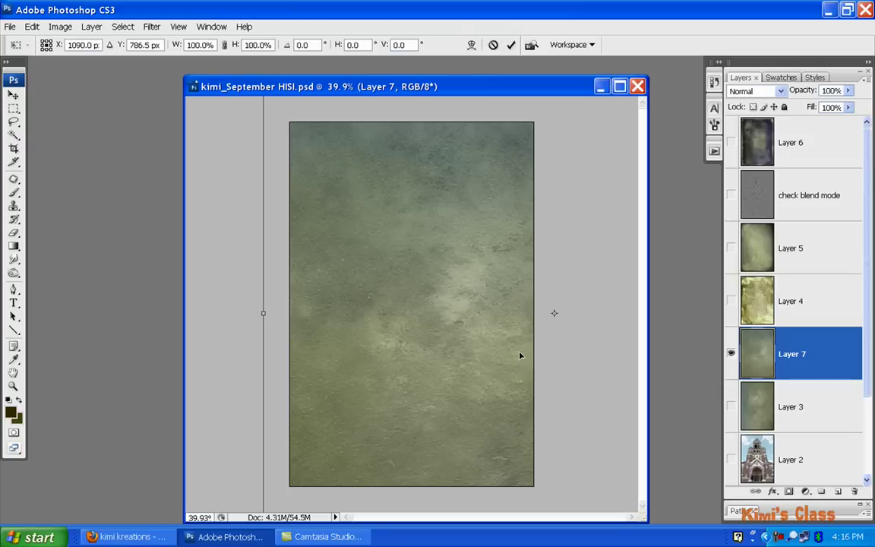
key("ctrl+0")
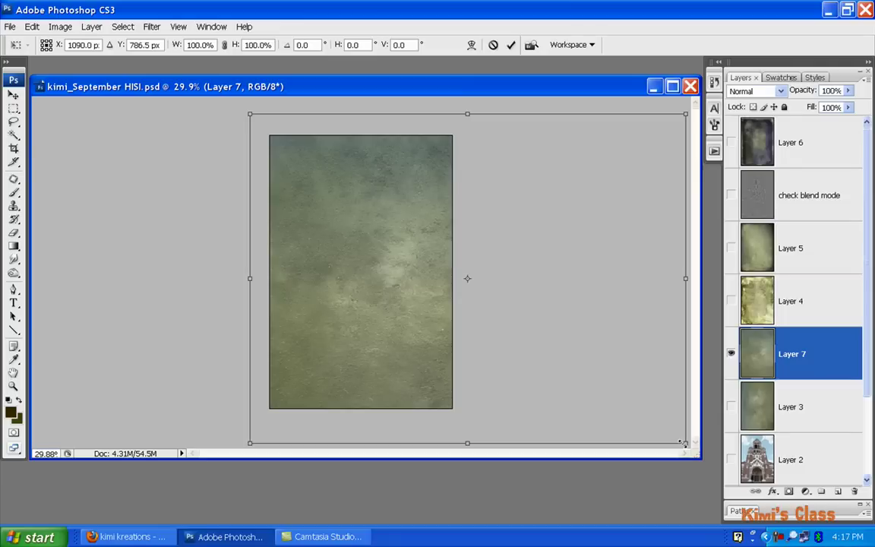
left_click_drag(682, 441, 454, 295)
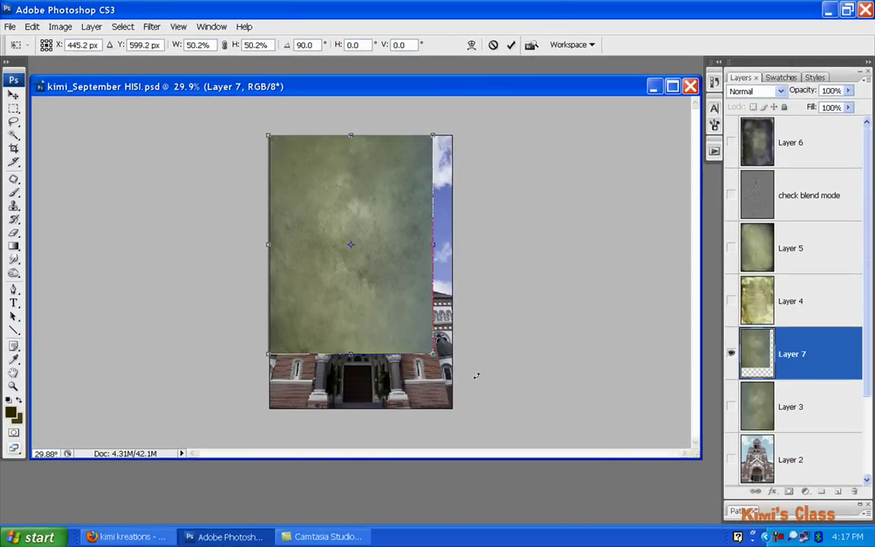
left_click_drag(433, 354, 454, 409)
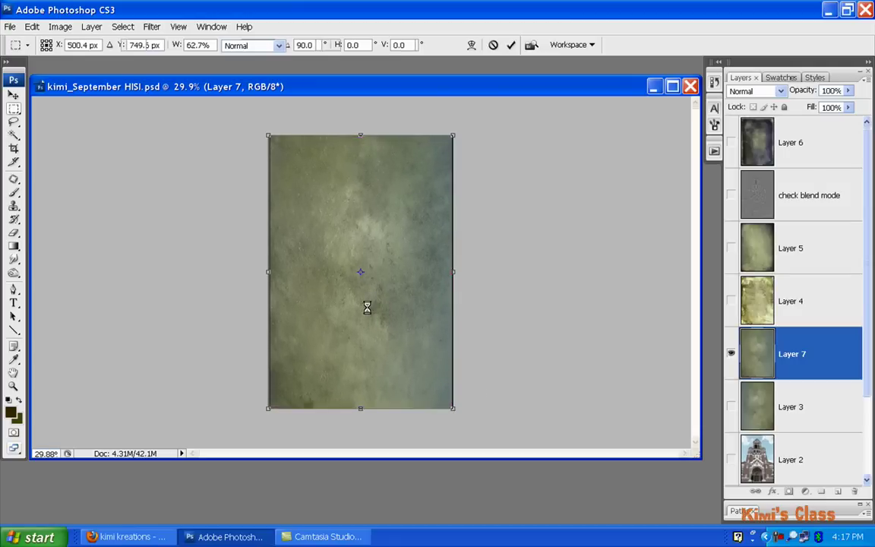
key("Return")
key("m")
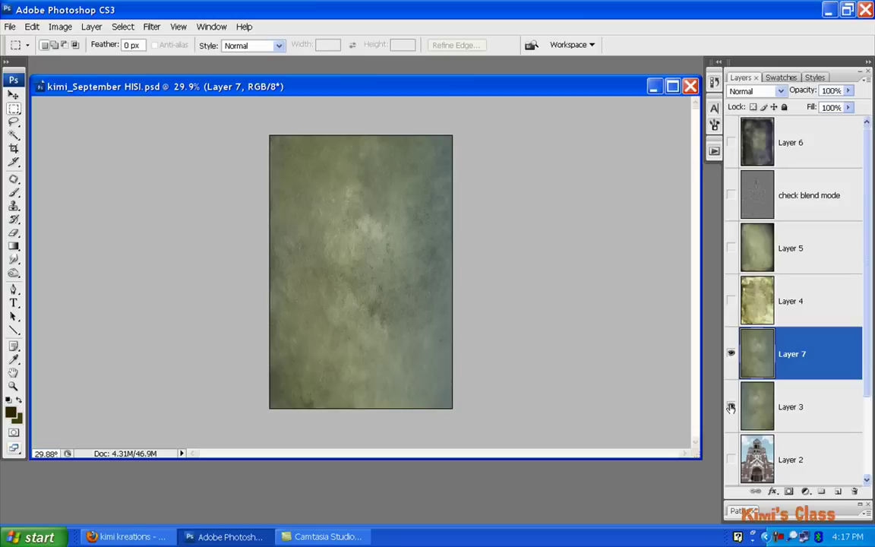
Step: Delete the Layer 7 texture layer
right_click(810, 356)
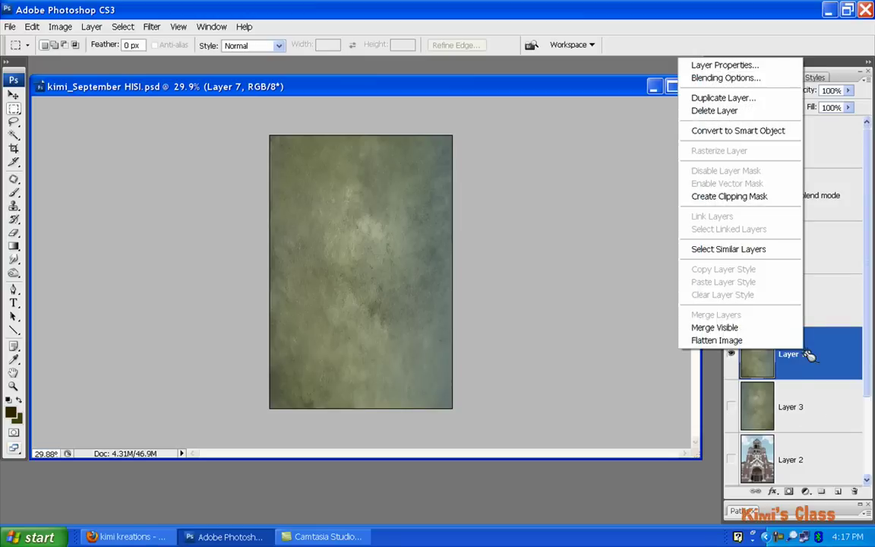
left_click(747, 112)
left_click_drag(517, 88, 497, 79)
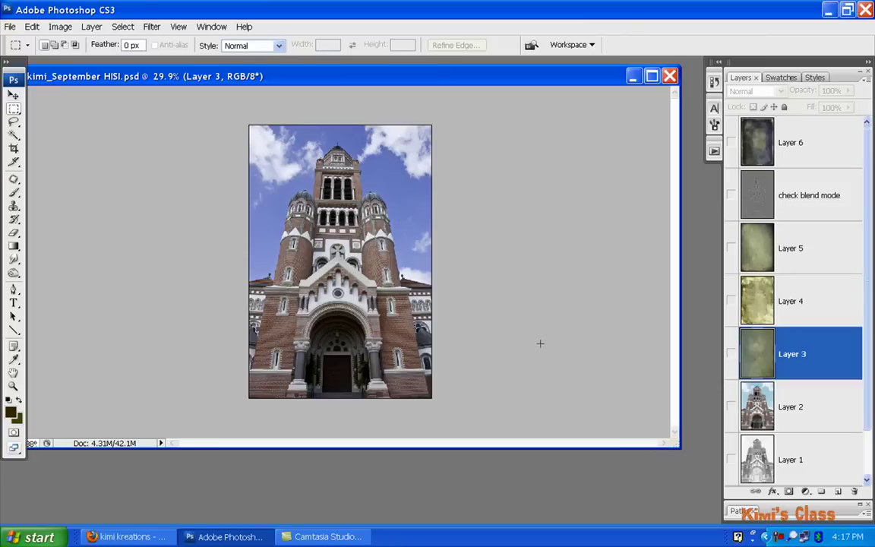
Step: Fit the church photo to the screen, widen its window, and select the Background layer
key("ctrl+minus")
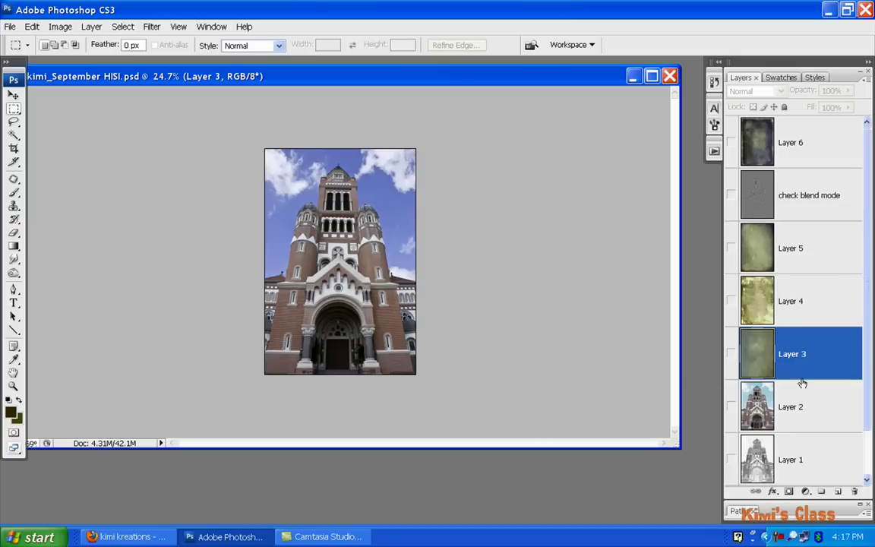
key("ctrl+minus")
key("ctrl+plus")
key("ctrl+plus")
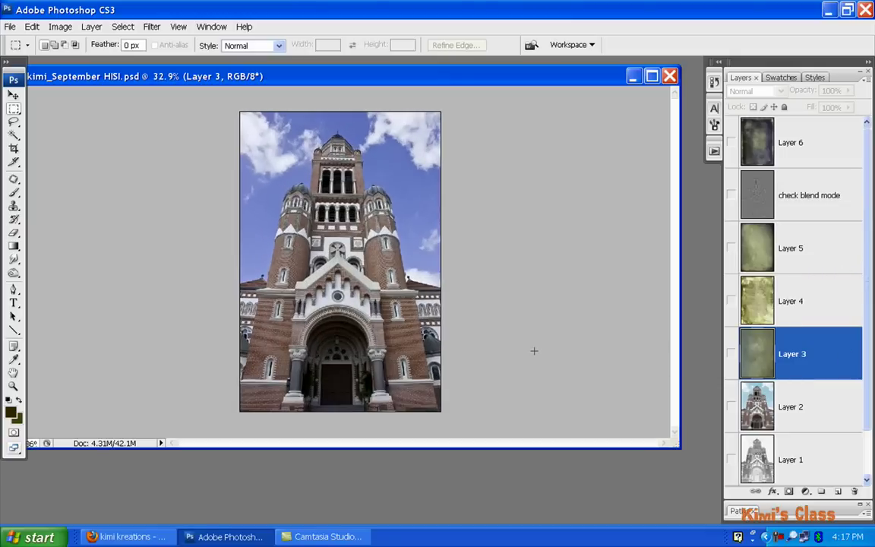
key("ctrl+plus")
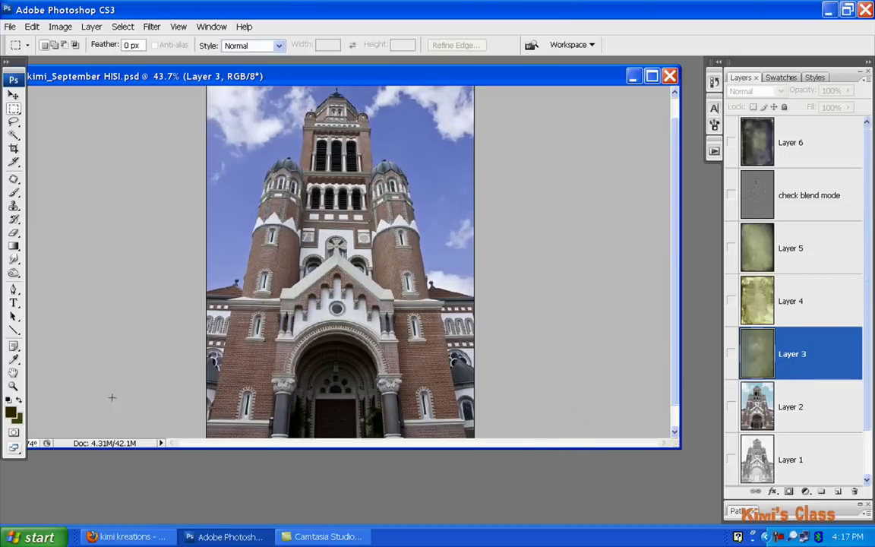
double_click(14, 373)
left_click_drag(329, 418, 566, 439)
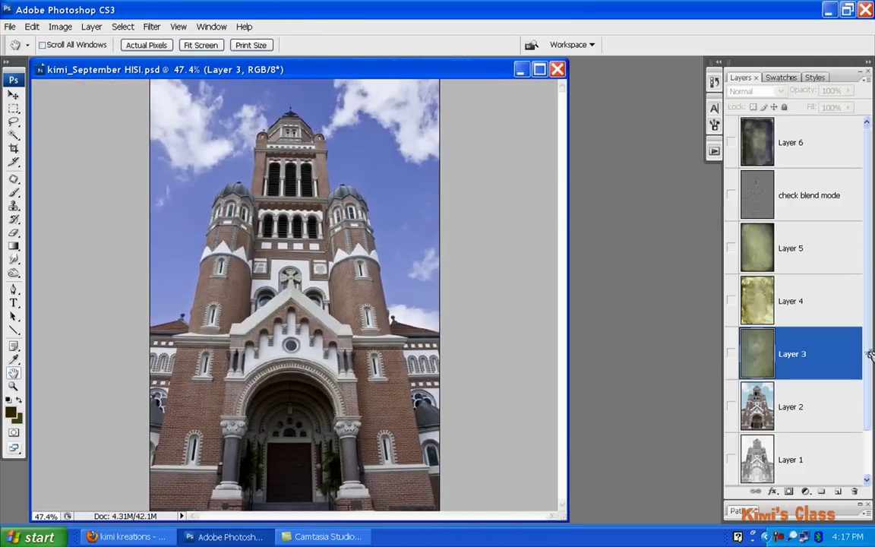
scroll(859, 355, "down", 1)
left_click(795, 464)
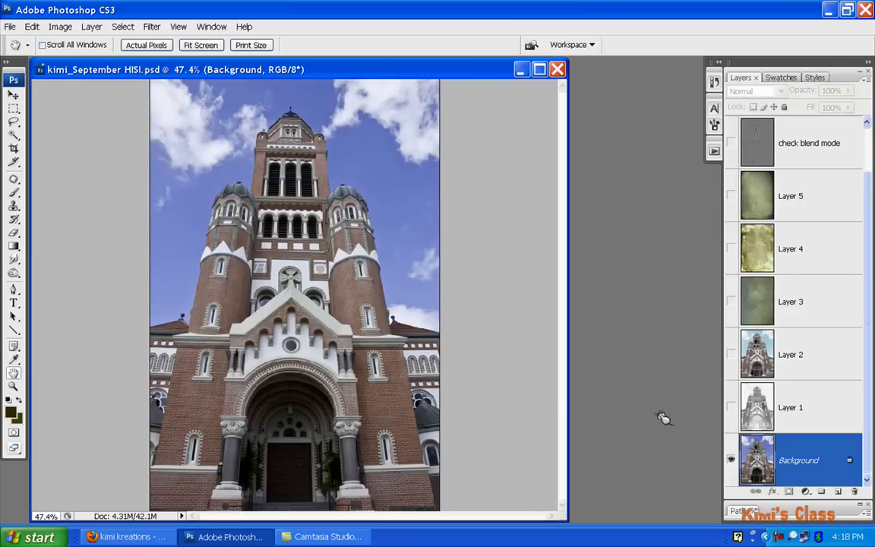
Step: Select Layer 1 and make it visible so its Soft Light blend adds contrast to the church
left_click(804, 411)
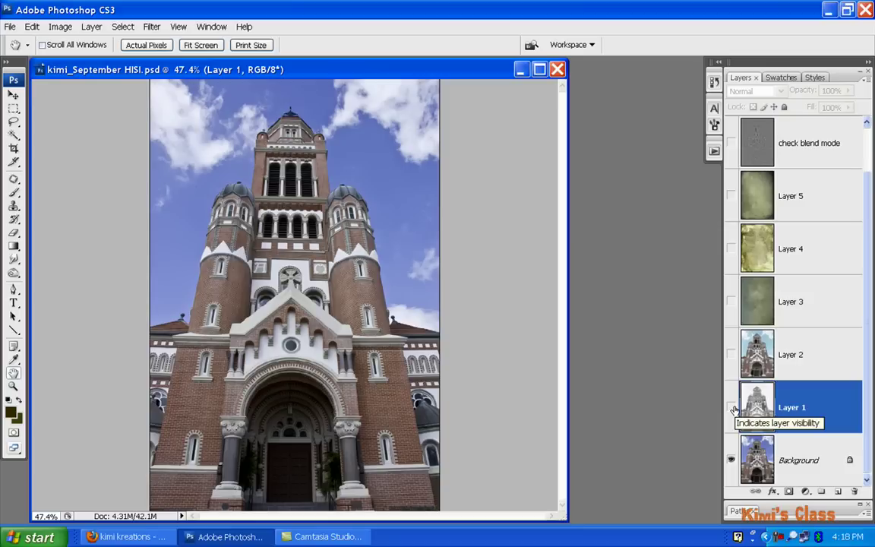
scroll(512, 363, "up", 2)
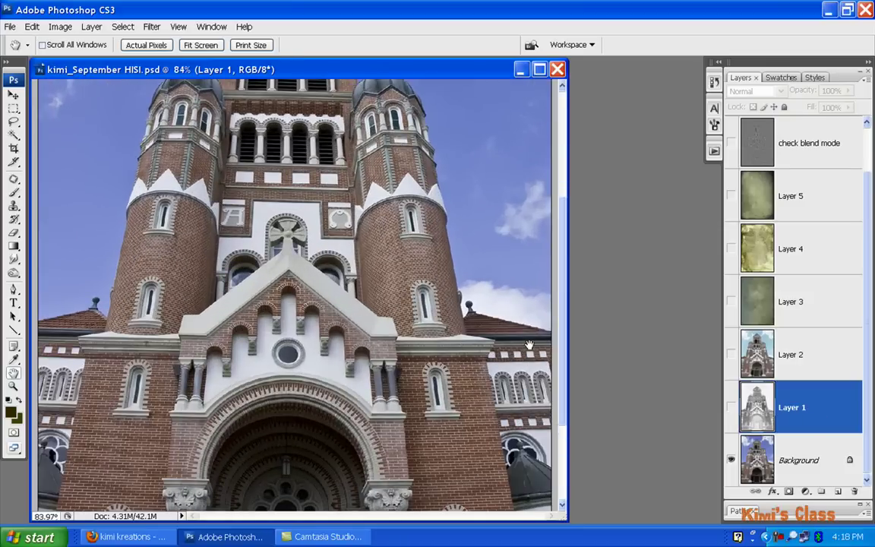
left_click_drag(567, 326, 568, 391)
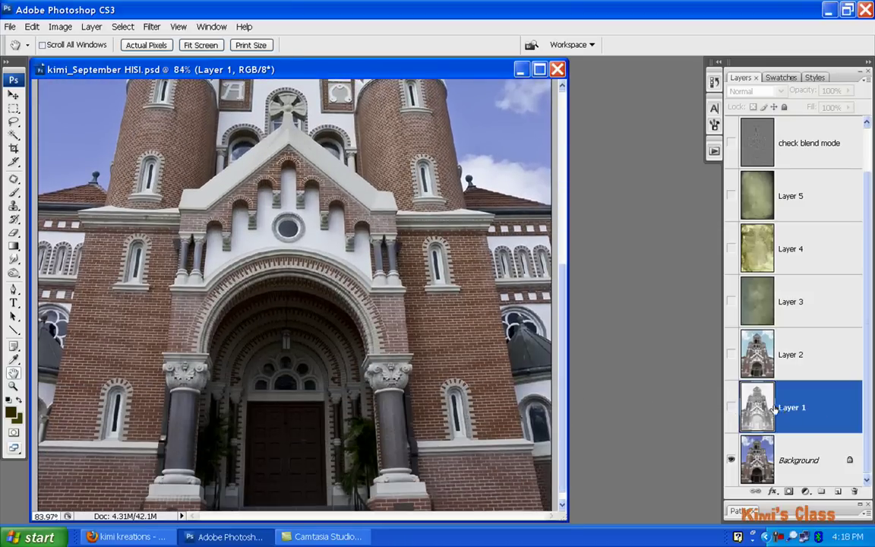
left_click(730, 410)
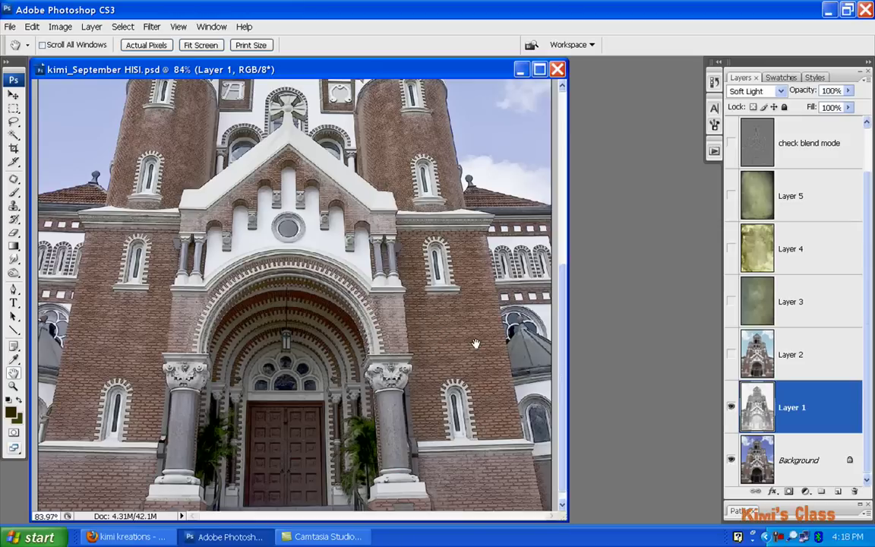
left_click(730, 408)
left_click_drag(564, 318, 571, 172)
scroll(476, 230, "down", 2)
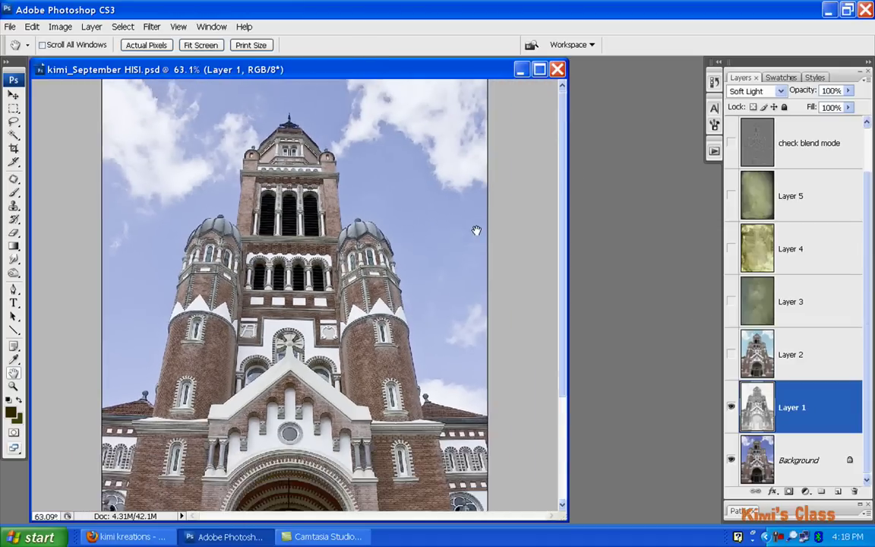
scroll(475, 230, "down", 1)
scroll(476, 230, "down", 1)
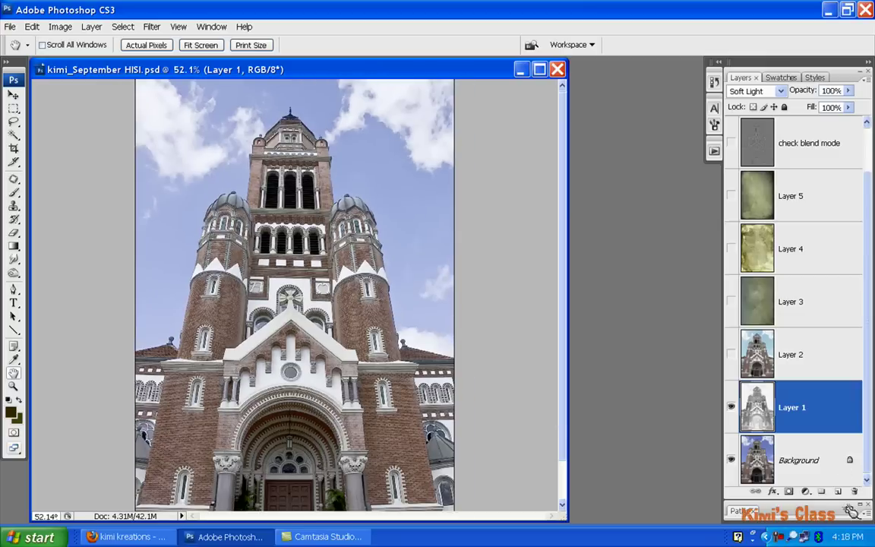
Step: Add a Hue/Saturation adjustment layer that shifts the Blues hue to -43
left_click(806, 492)
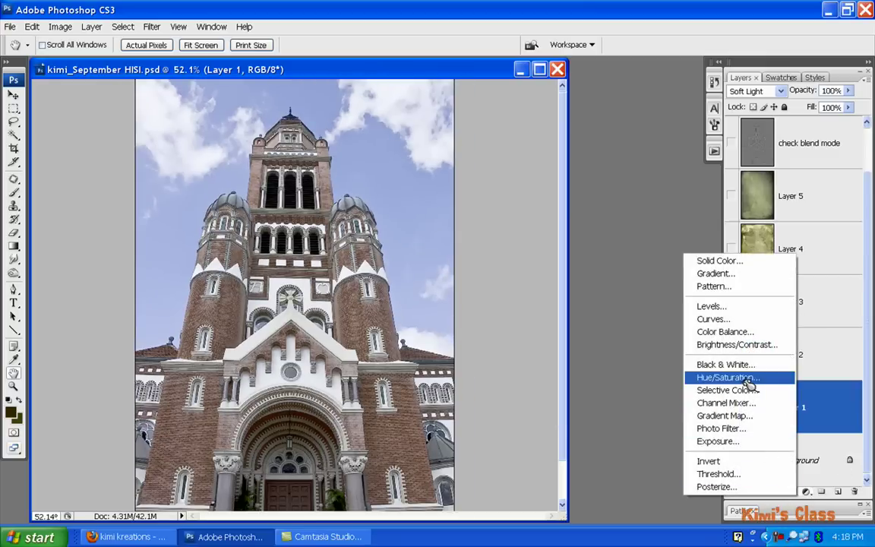
left_click(748, 379)
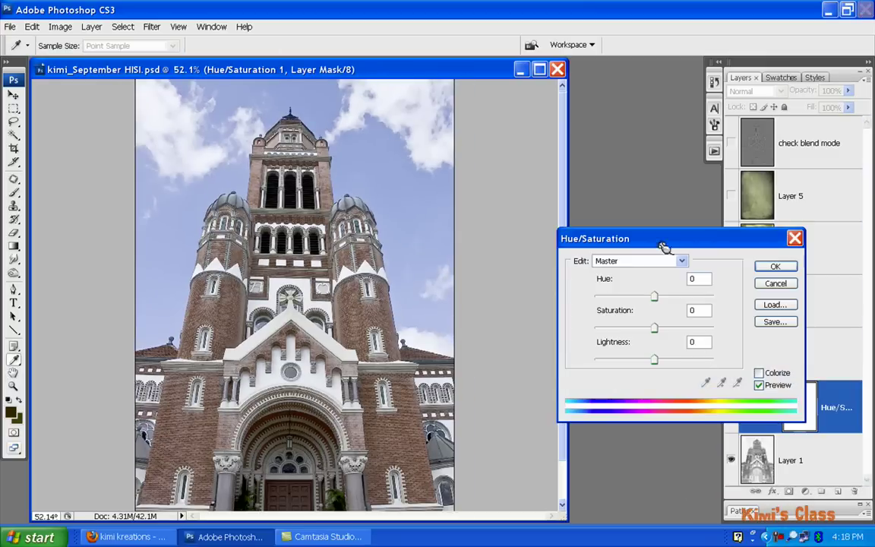
left_click(681, 261)
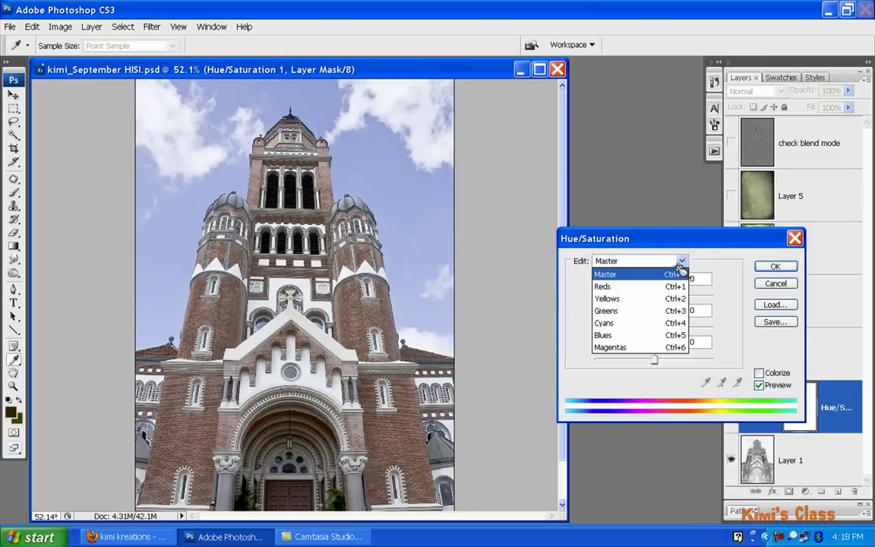
left_click(660, 334)
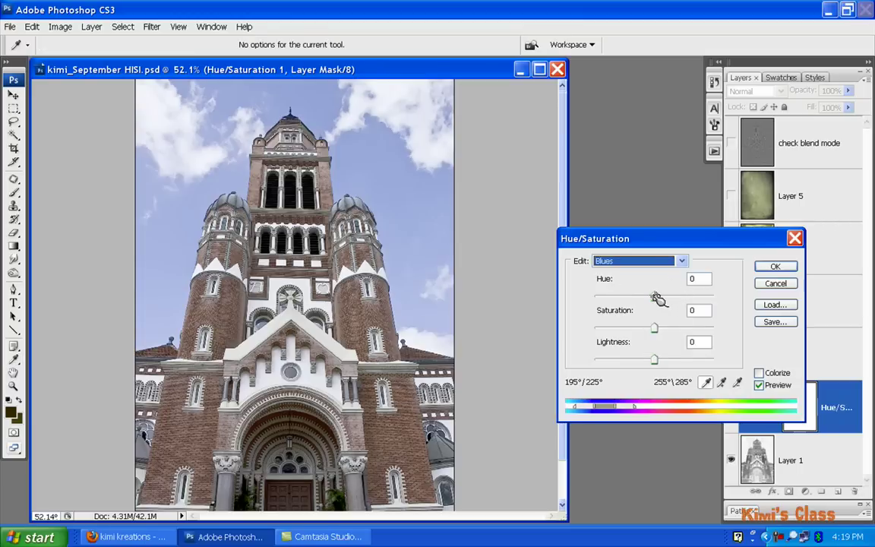
left_click_drag(657, 298, 633, 298)
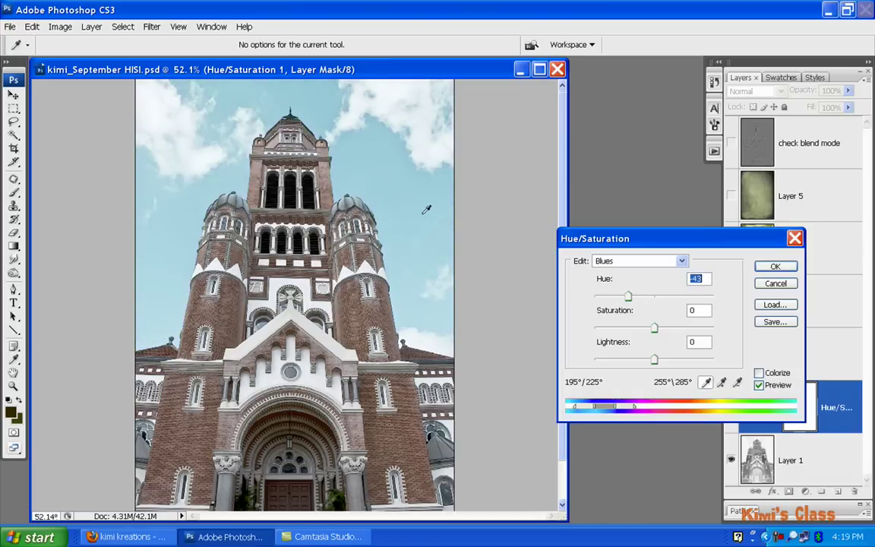
left_click(776, 268)
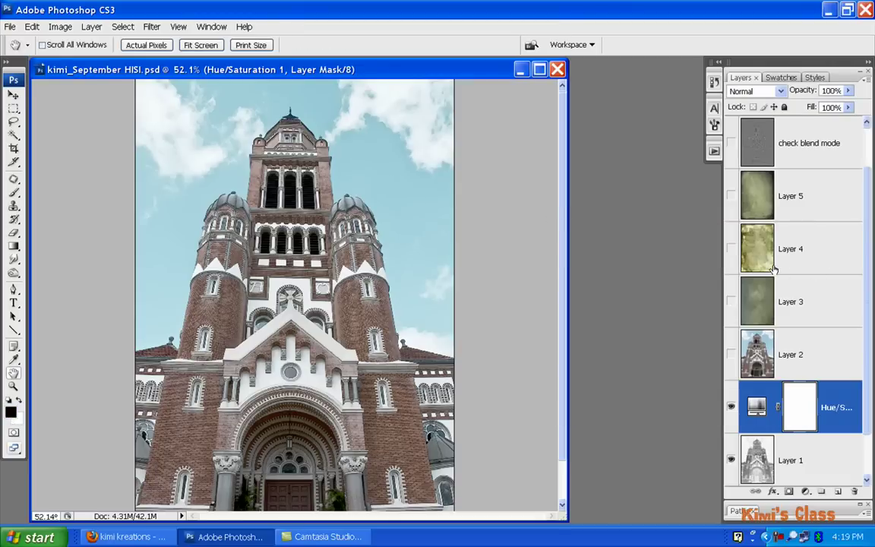
scroll(869, 291, "down", 2)
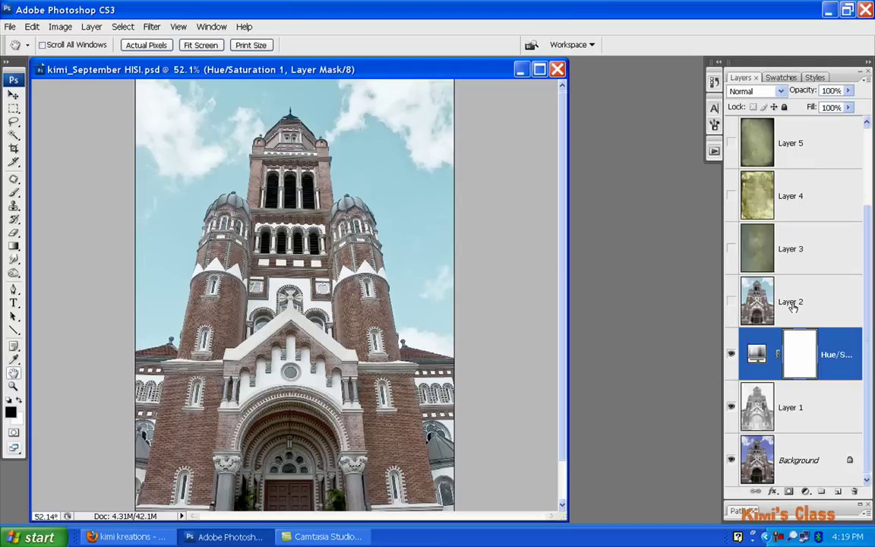
Step: Stamp all visible layers into a new Layer 7 and delete Layer 2
key("ctrl+alt+shift+e")
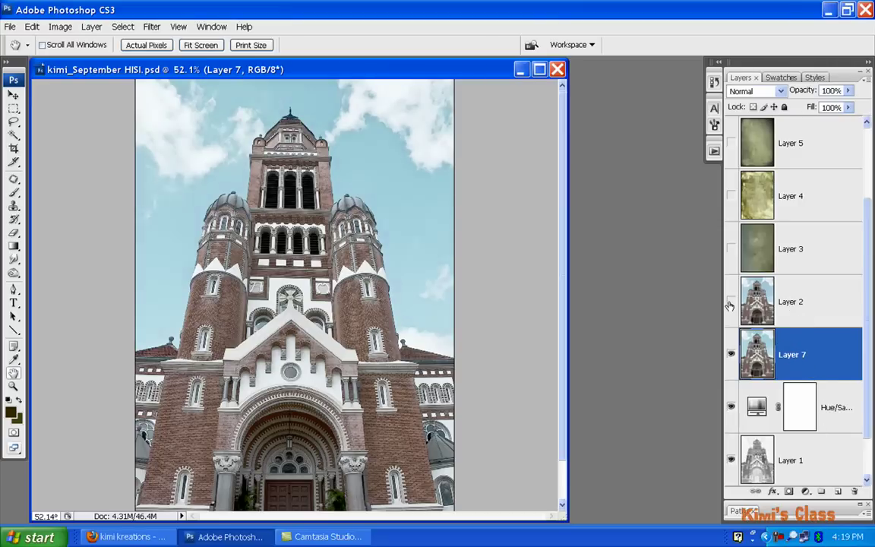
left_click(794, 305)
right_click(800, 306)
left_click(752, 65)
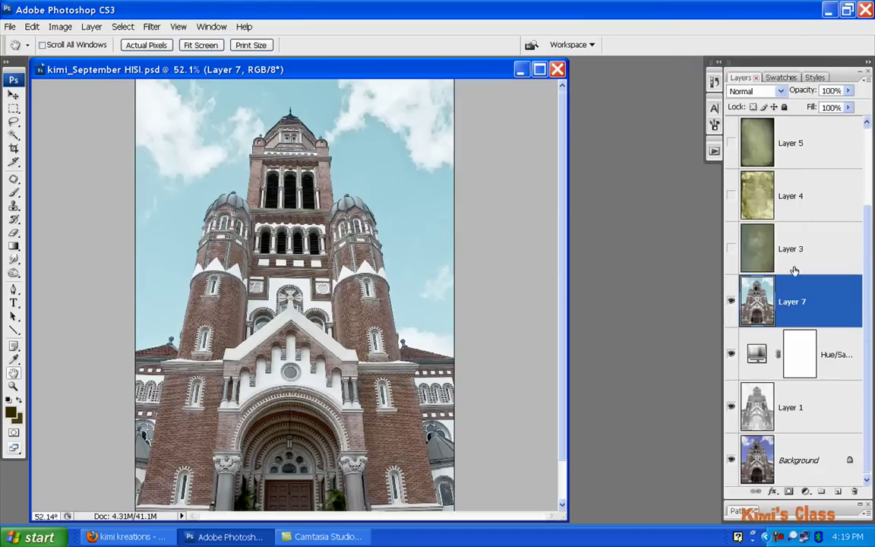
Step: Delete the Hue/Saturation 1 adjustment layer and Layer 1
left_click(825, 362)
right_click(834, 365)
left_click(803, 129)
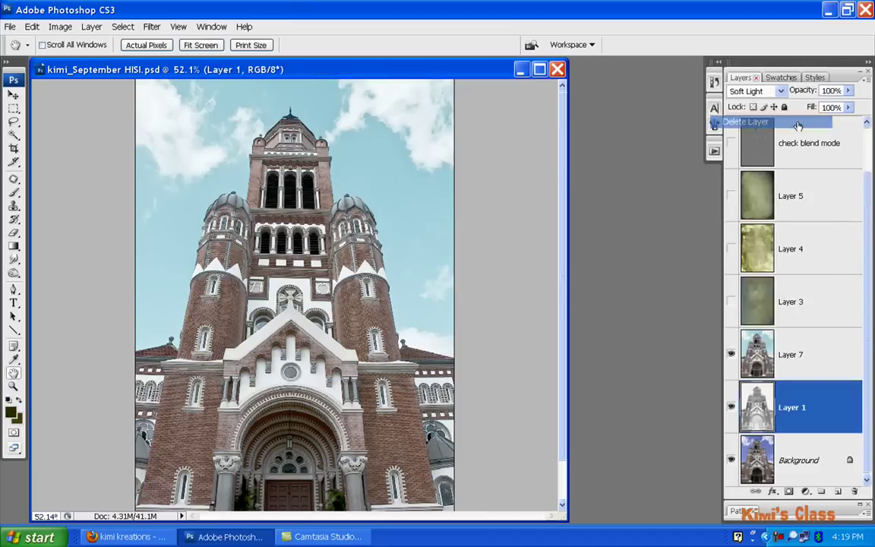
right_click(817, 407)
left_click(747, 164)
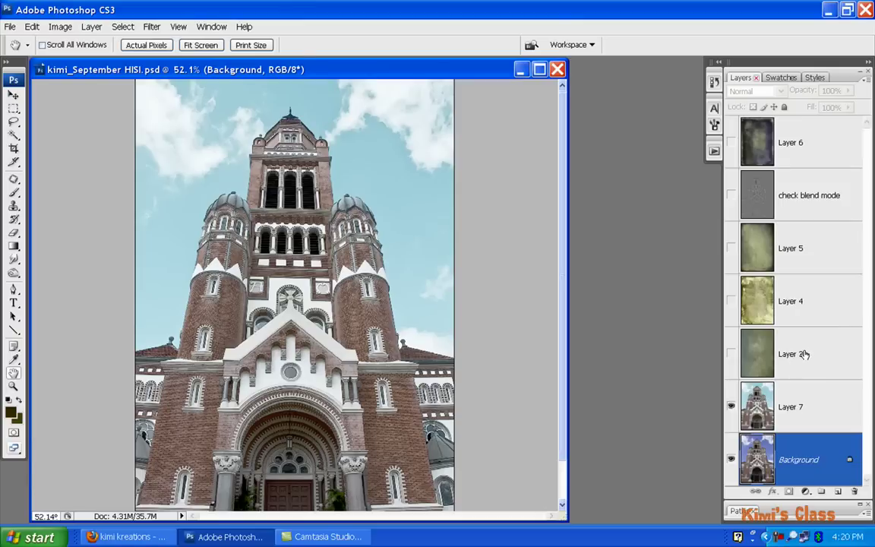
Step: Select and show the Layer 3 texture at 100% opacity in Normal mode
left_click(804, 354)
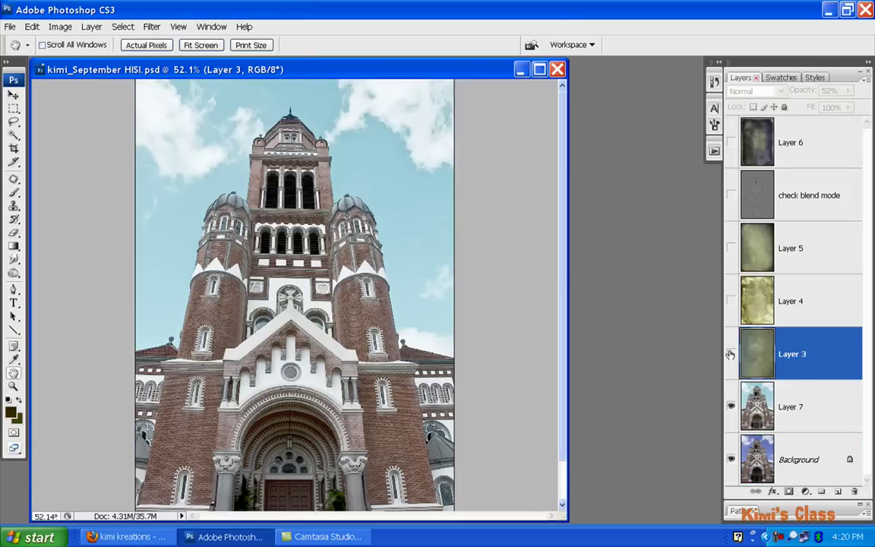
left_click(730, 354)
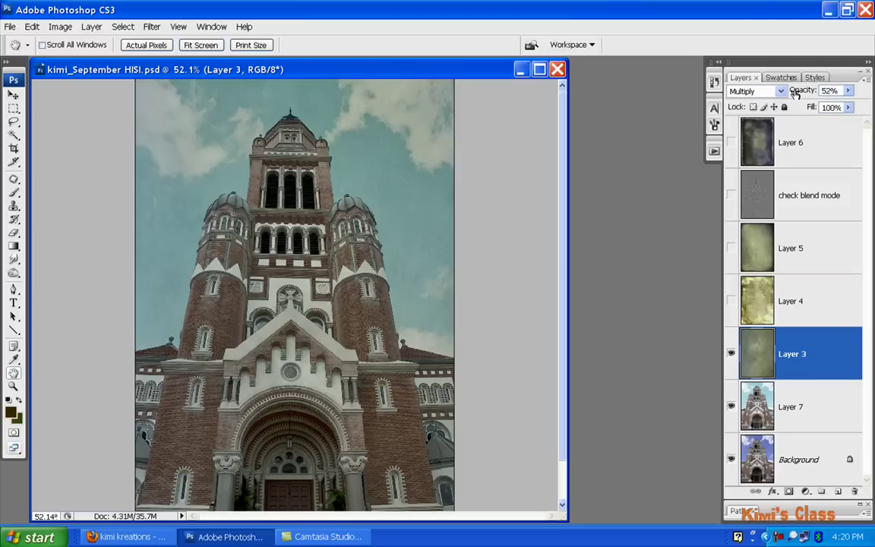
left_click_drag(816, 91, 799, 91)
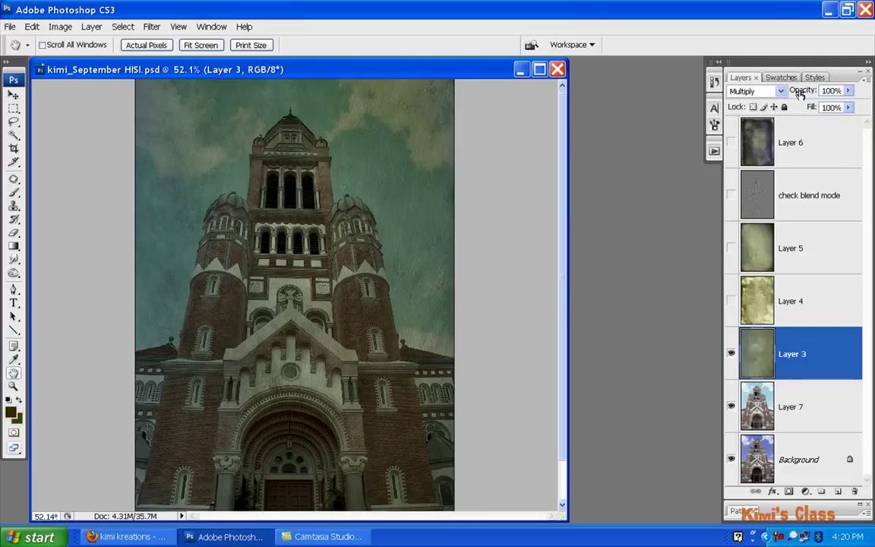
left_click(779, 92)
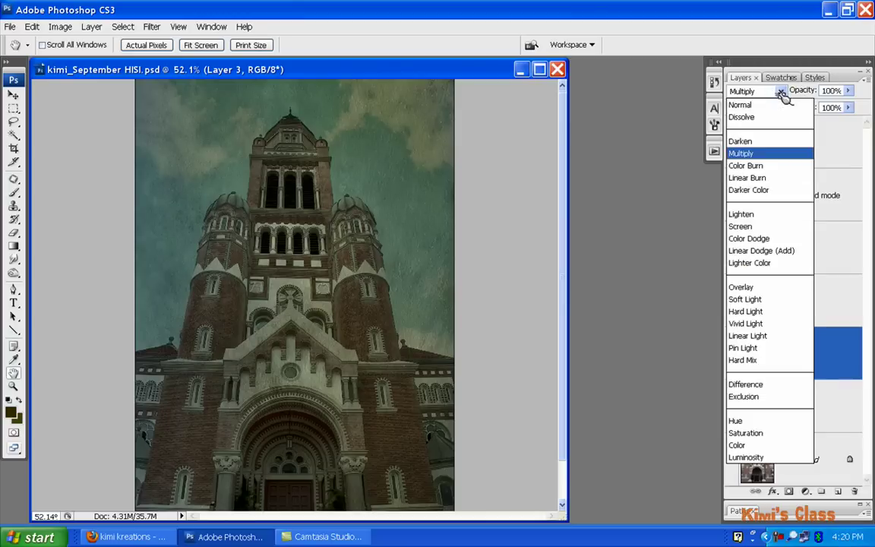
left_click(773, 106)
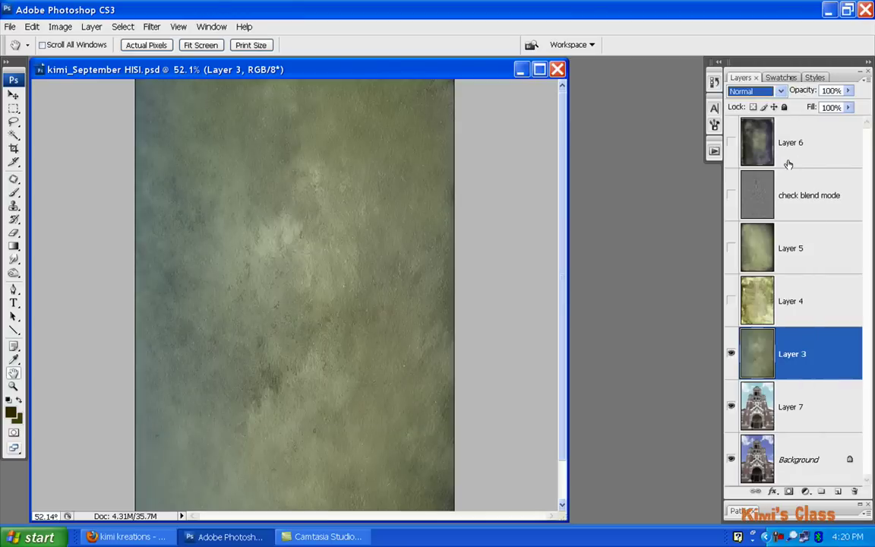
left_click(782, 91)
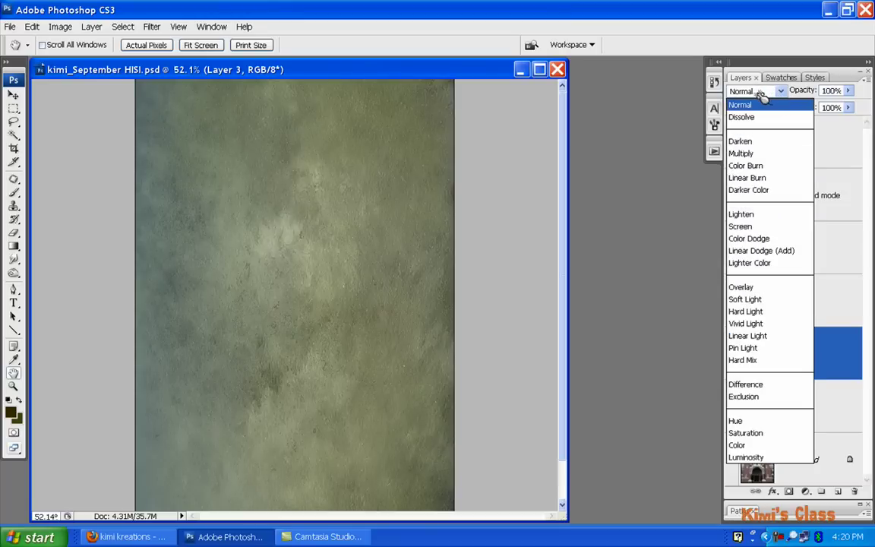
left_click(760, 91)
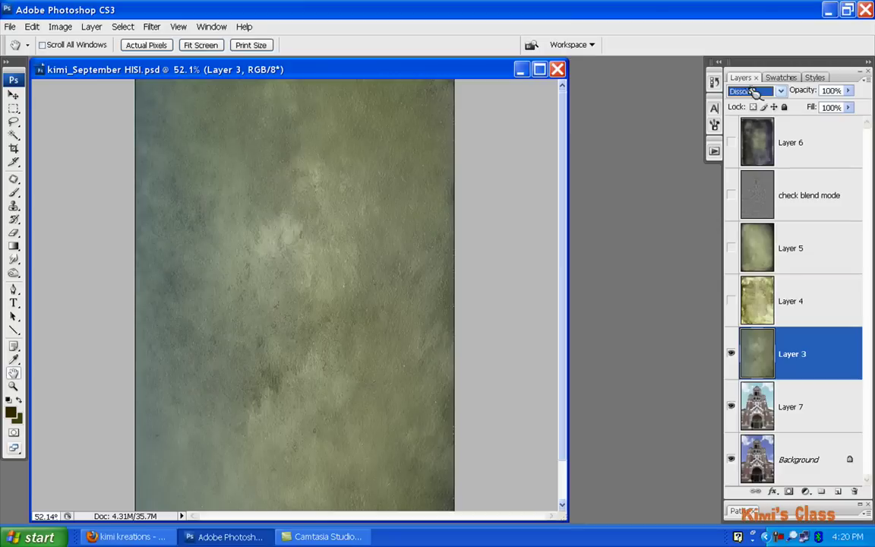
Step: Preview Layer 3's blend modes, settle on Multiply, and lower its opacity to 52%
key("Down")
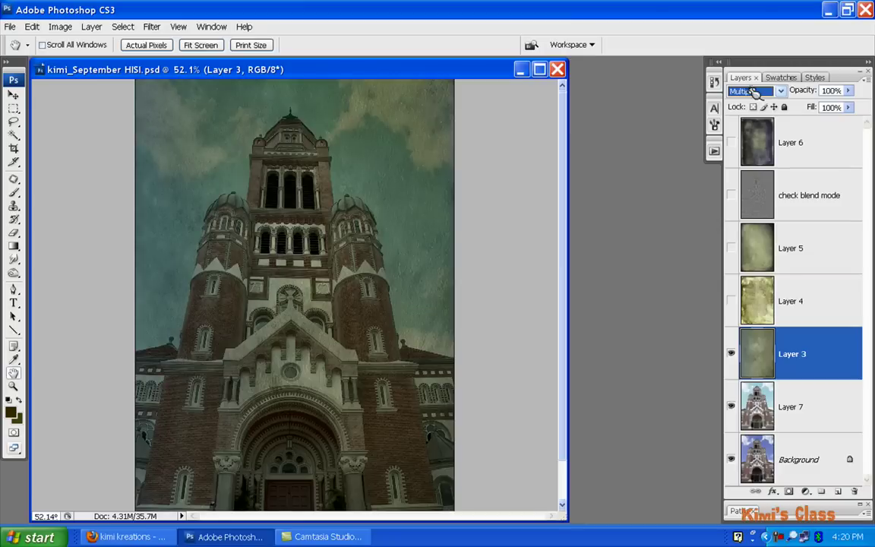
key("Down")
key("Down")
key("Down")
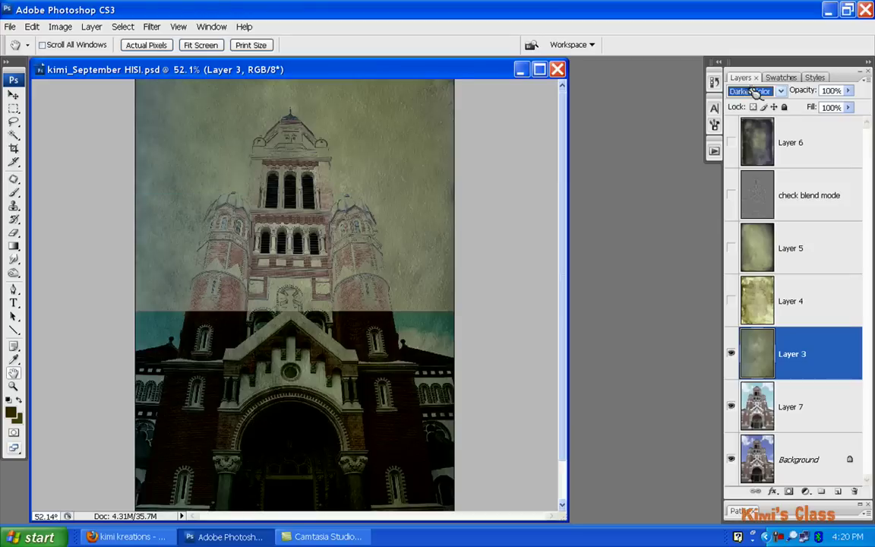
key("Down")
key("Down")
key("Down")
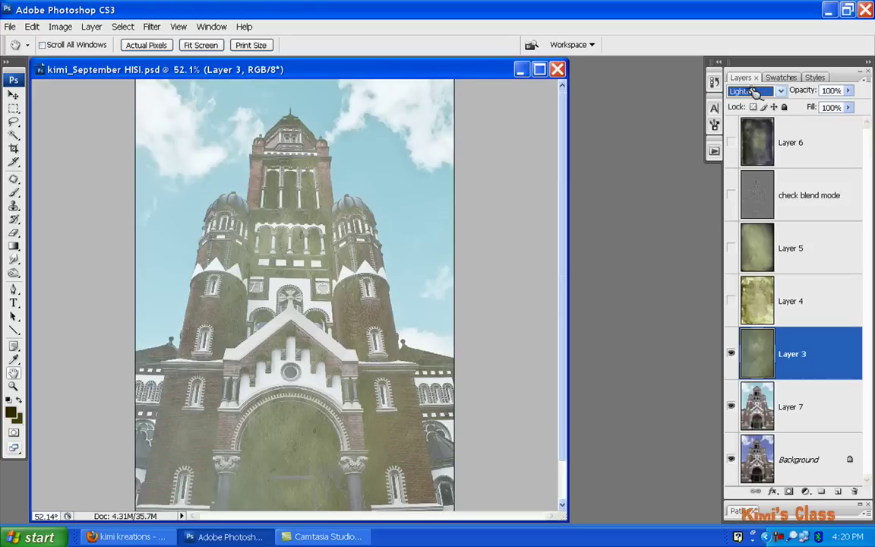
key("Down")
key("Down")
key("Down")
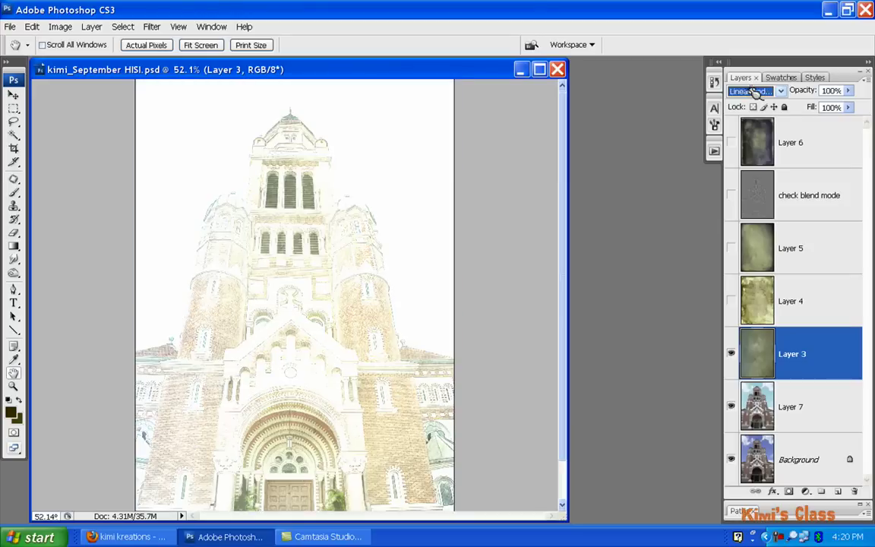
key("Down")
key("Down")
key("Down")
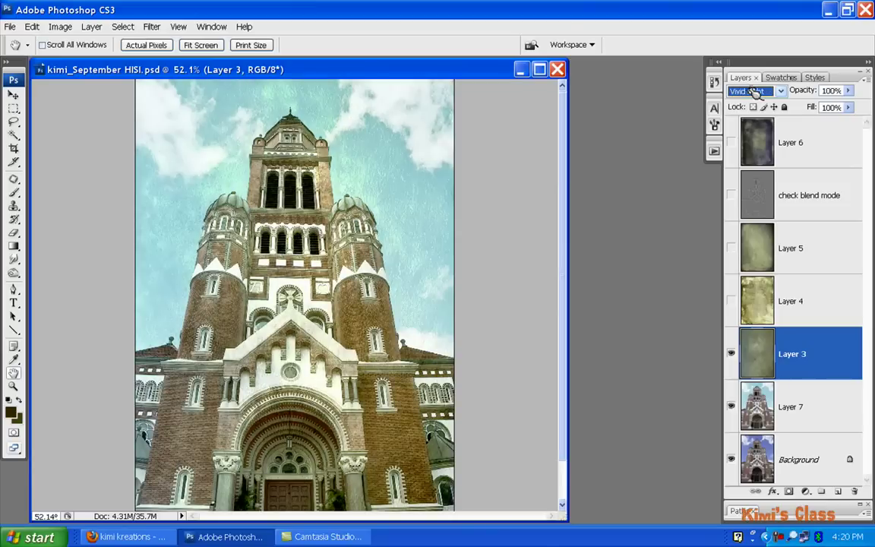
key("Down")
key("Down")
key("Down")
key("Down")
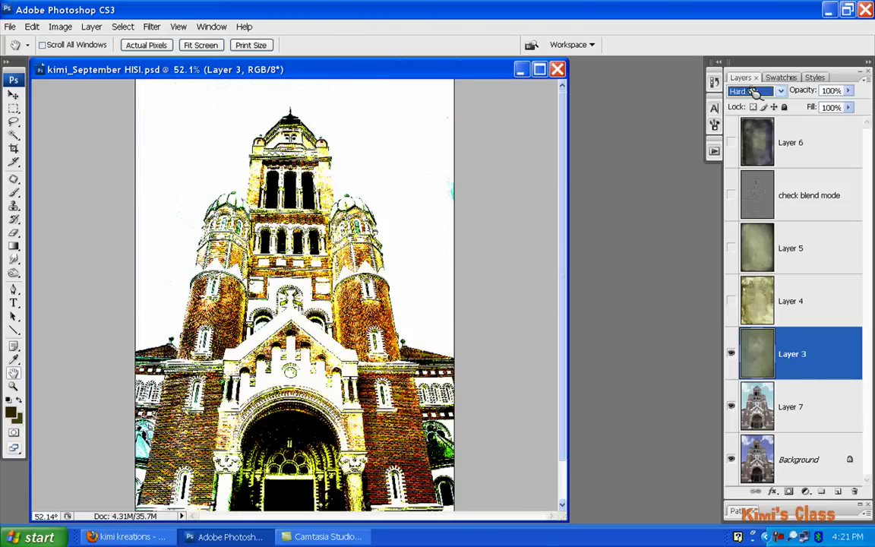
key("Down")
key("Down")
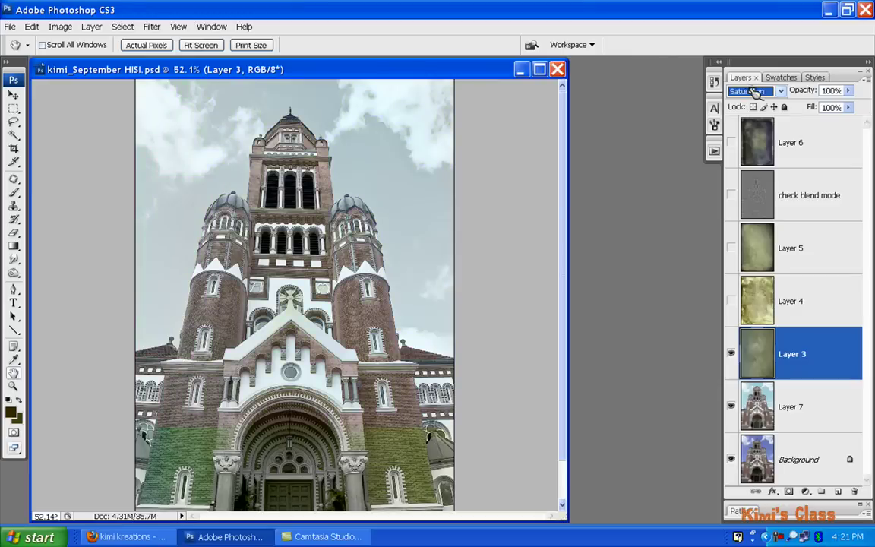
key("Down")
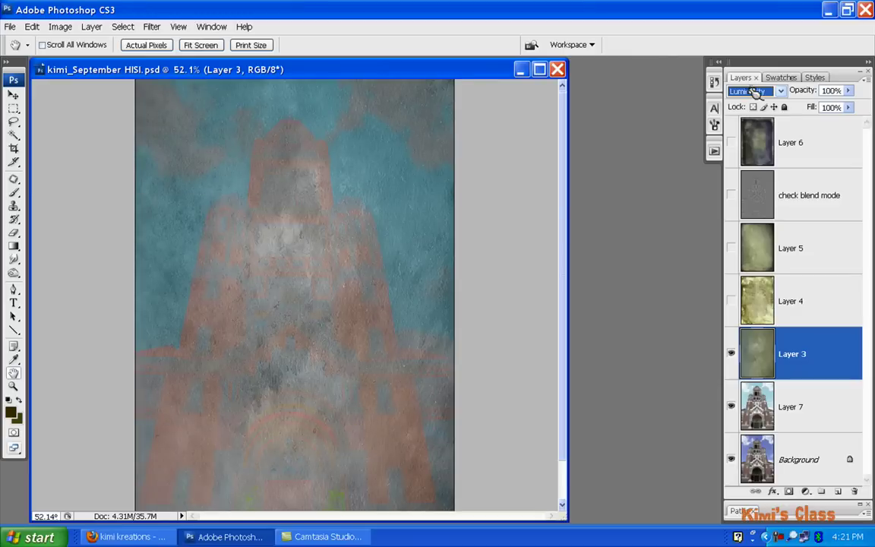
key("Up")
key("Up")
key("Up")
key("Up")
key("Up")
key("Up")
key("Up")
key("Up")
key("Up")
key("Up")
key("Up")
key("Up")
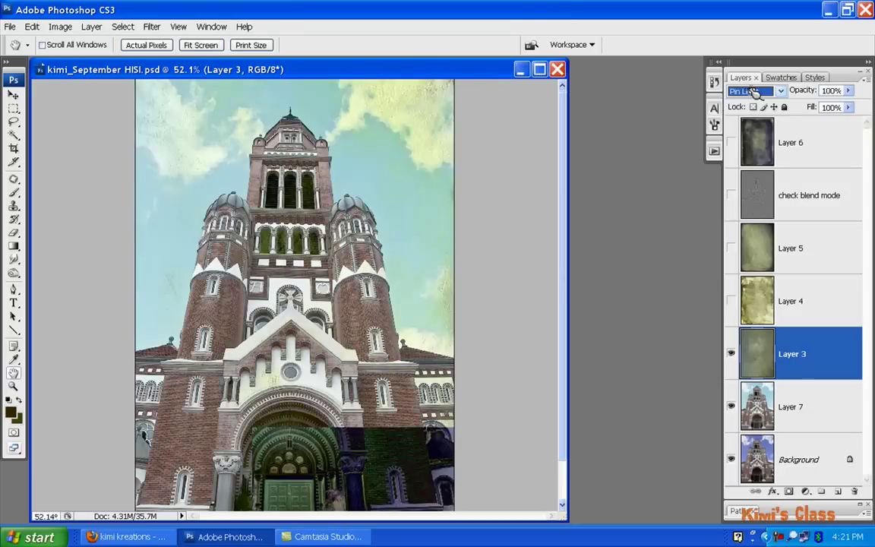
key("Up")
key("Up")
key("Up")
key("Up")
key("Up")
key("Up")
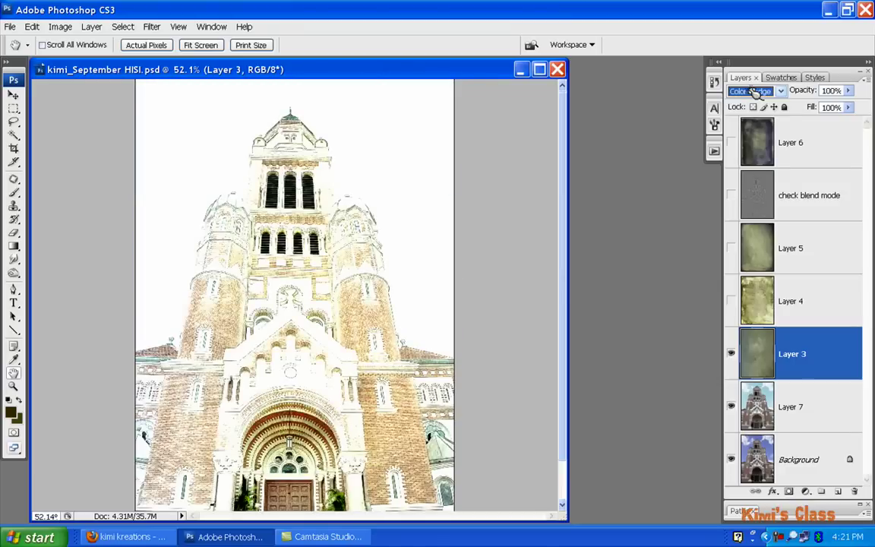
key("Up")
key("Up")
key("Up")
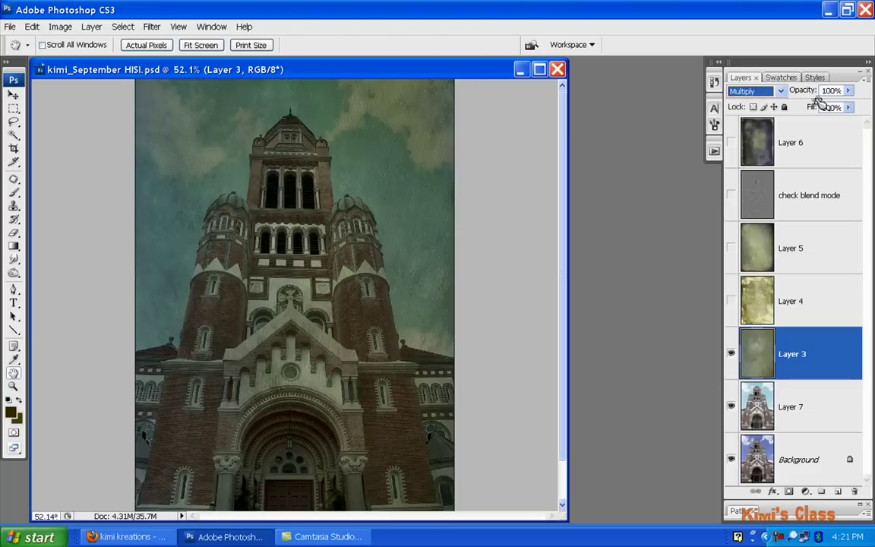
left_click_drag(810, 90, 799, 94)
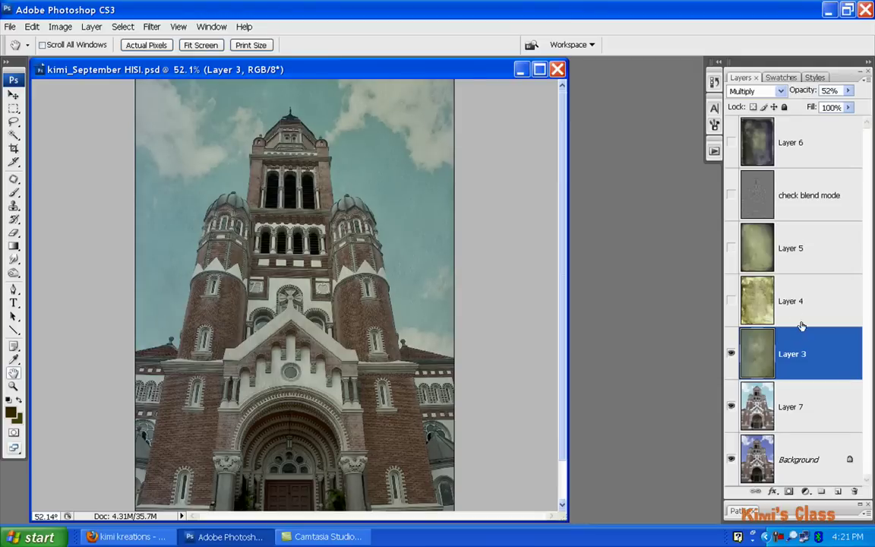
Step: Show the Layer 4 texture in Soft Light, toggling it off and on to compare
left_click(792, 310)
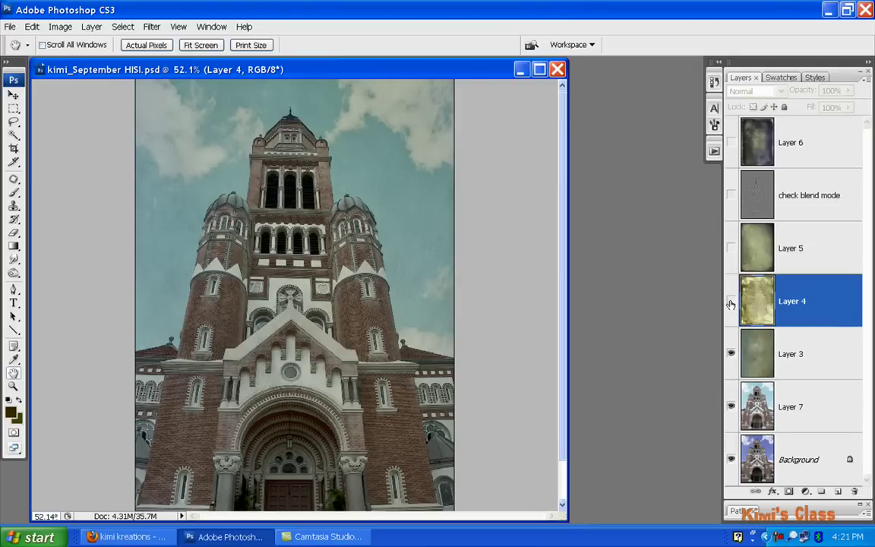
left_click(730, 304)
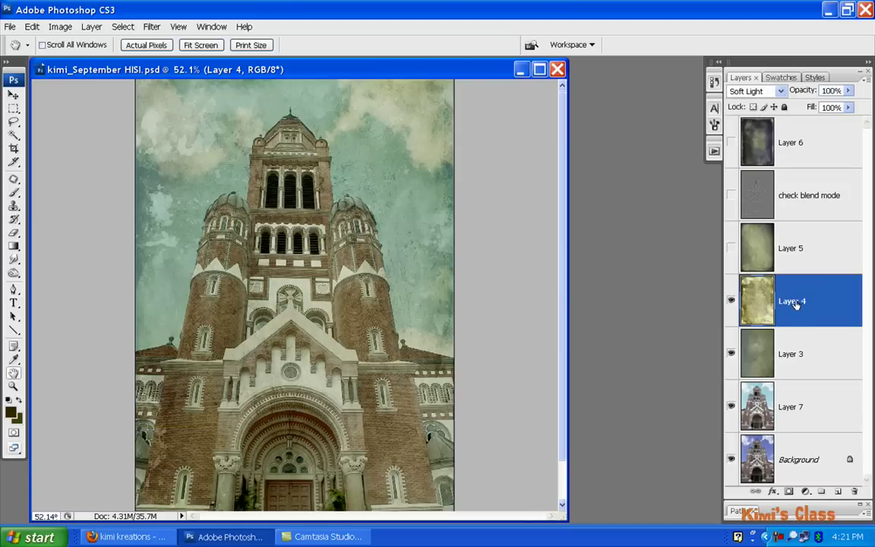
scroll(439, 211, "down", 1)
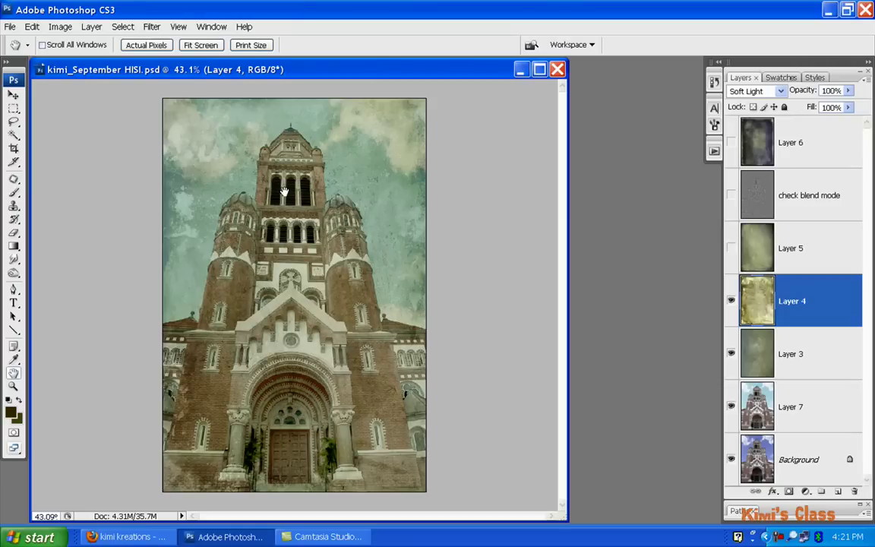
left_click(731, 302)
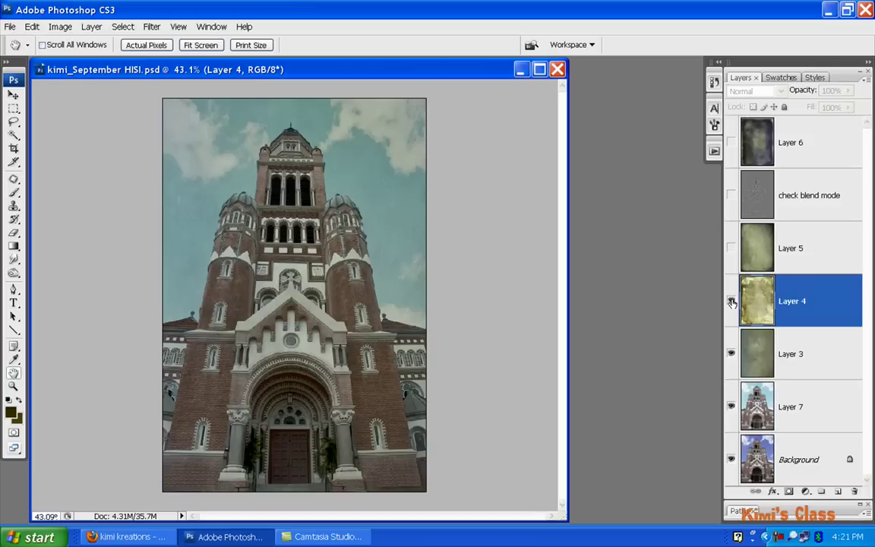
left_click(731, 301)
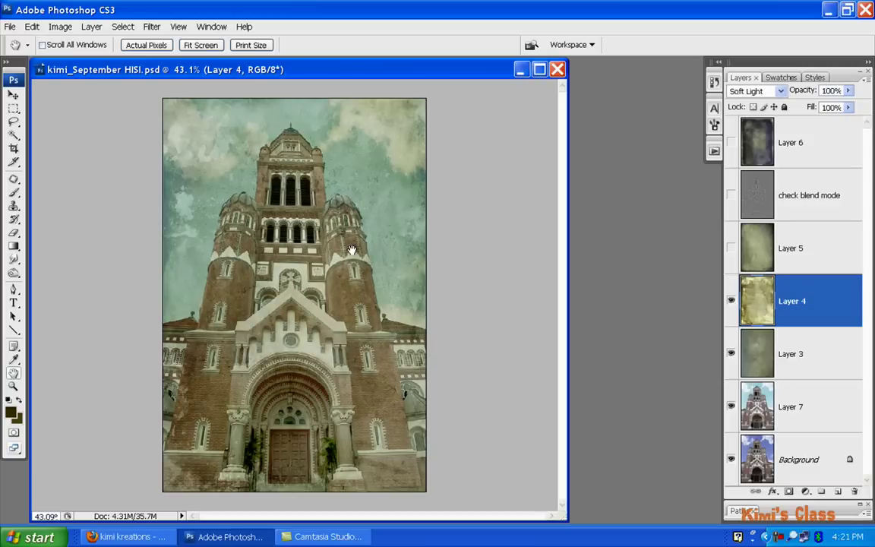
Step: Zoom in on the church tower and belfry to inspect the texture up close
left_click_drag(175, 156, 414, 401)
left_click_drag(353, 247, 402, 248)
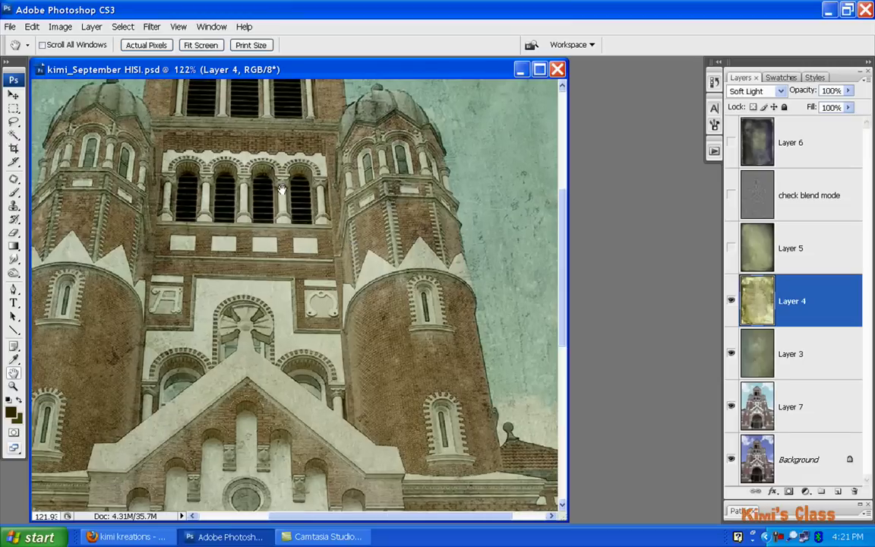
left_click_drag(239, 189, 327, 315)
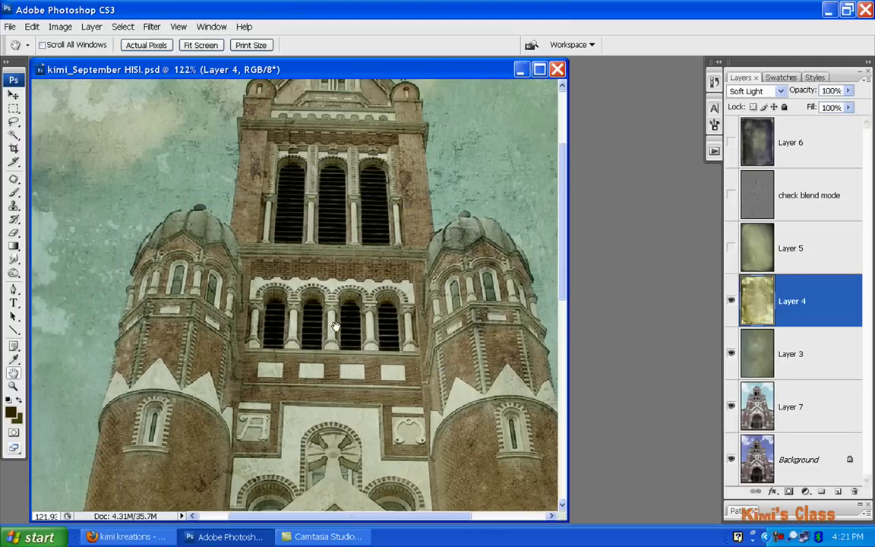
scroll(353, 260, "down", 4)
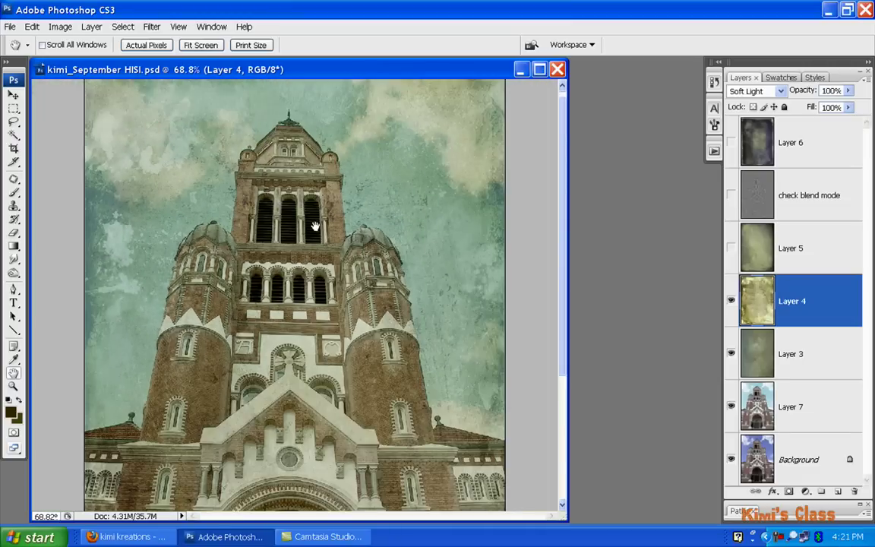
Step: Make Layer 5's texture visible and delete the 'check blend mode' layer
left_click(759, 250)
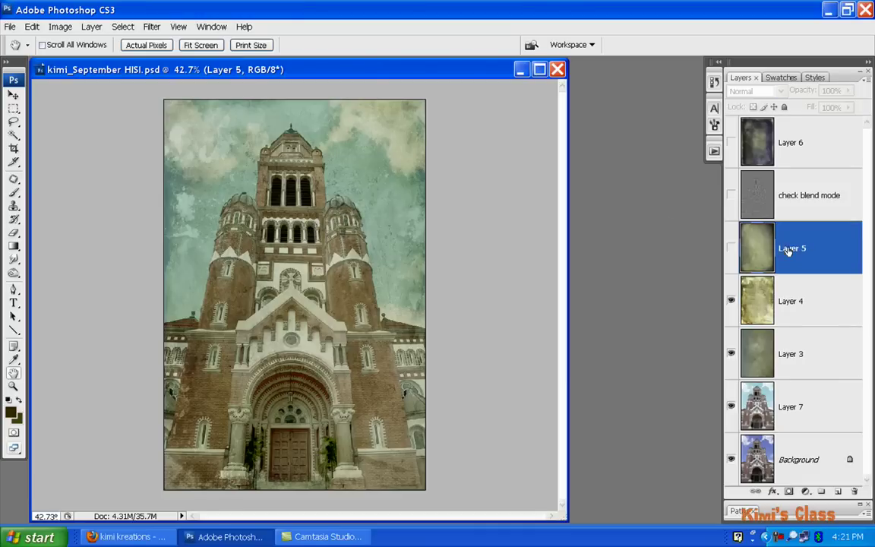
left_click(730, 250)
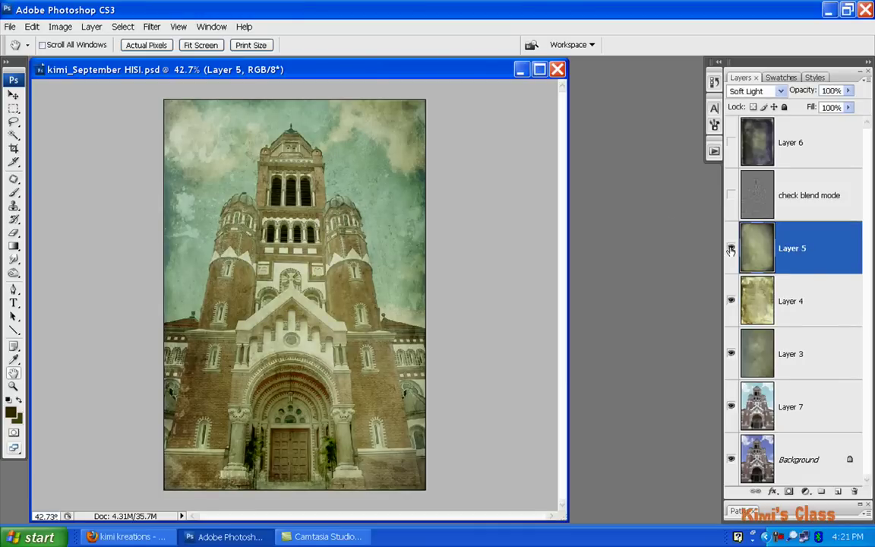
left_click(805, 202)
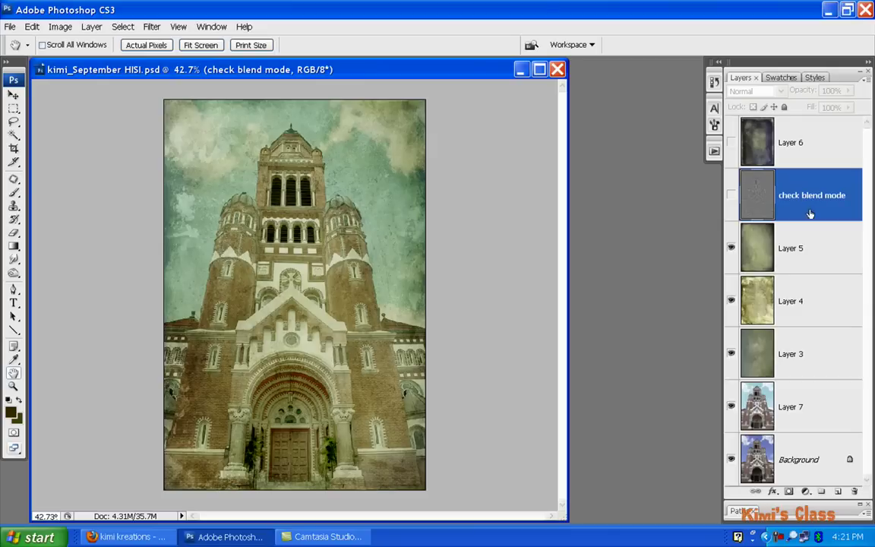
right_click(793, 199)
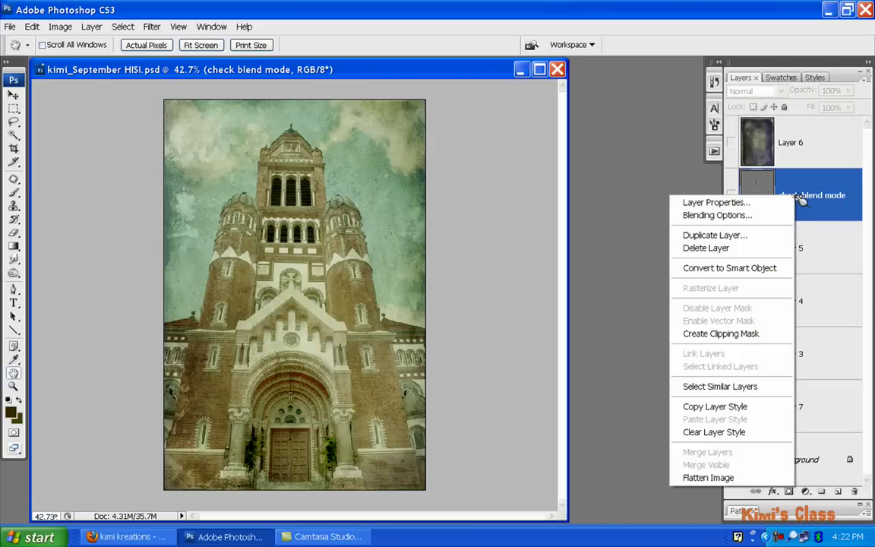
left_click(775, 249)
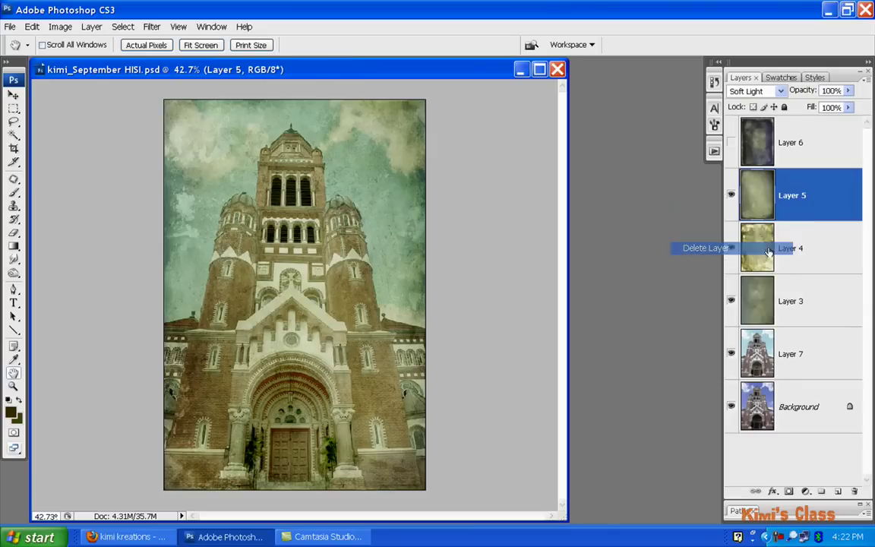
Step: Duplicate Layer 7 and move Layer 7 copy above Layer 5
left_click(793, 351)
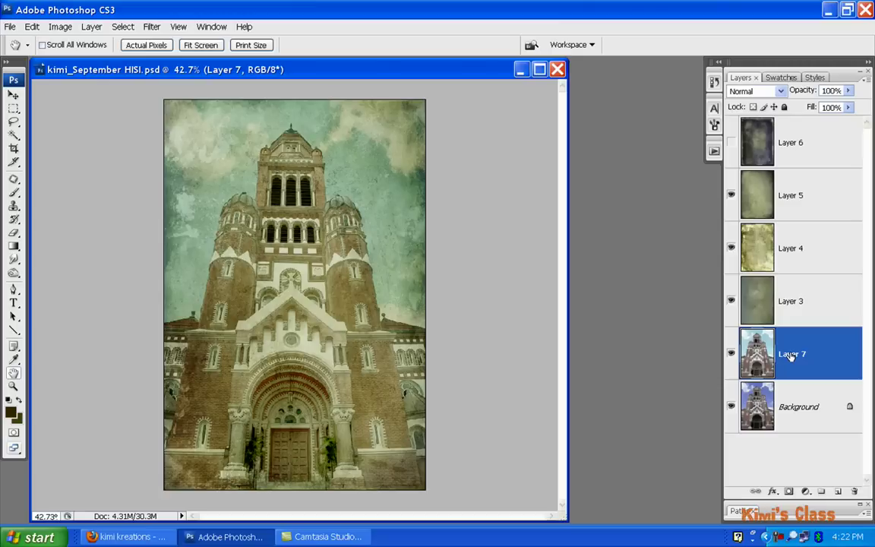
key("ctrl+j")
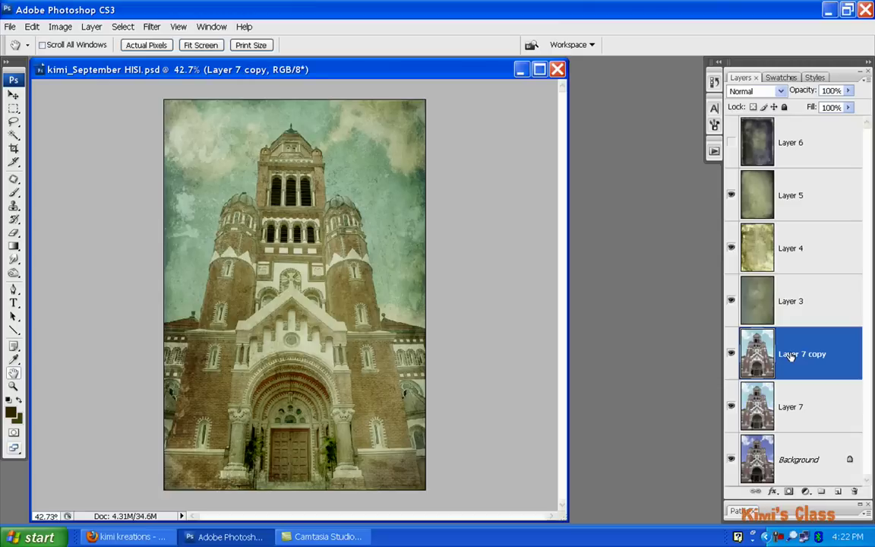
left_click_drag(791, 354, 779, 179)
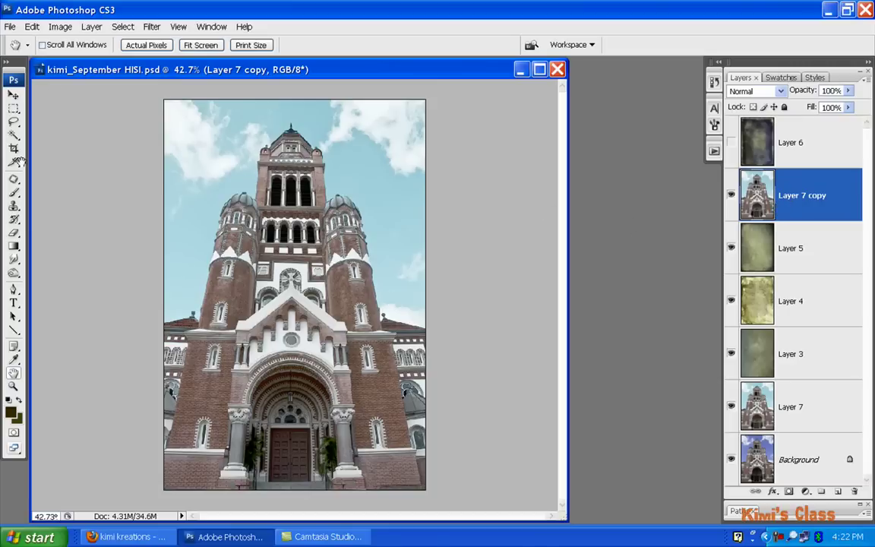
Step: Apply the High Pass filter to Layer 7 copy and set its blend mode to Overlay
left_click(151, 28)
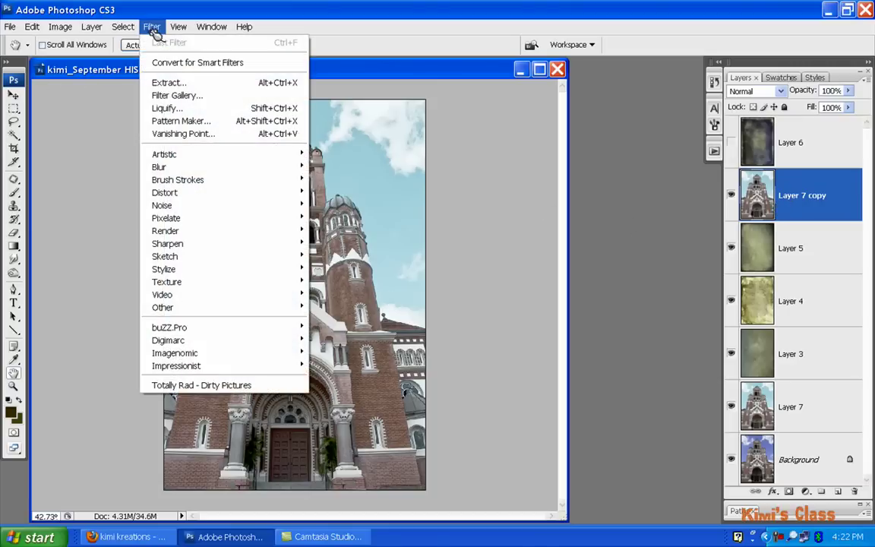
mouse_move(218, 308)
left_click(349, 319)
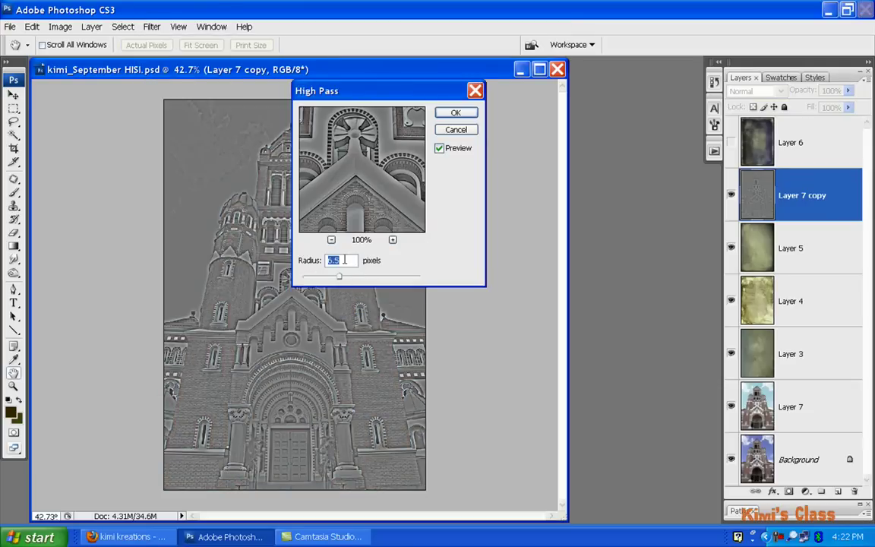
left_click(461, 114)
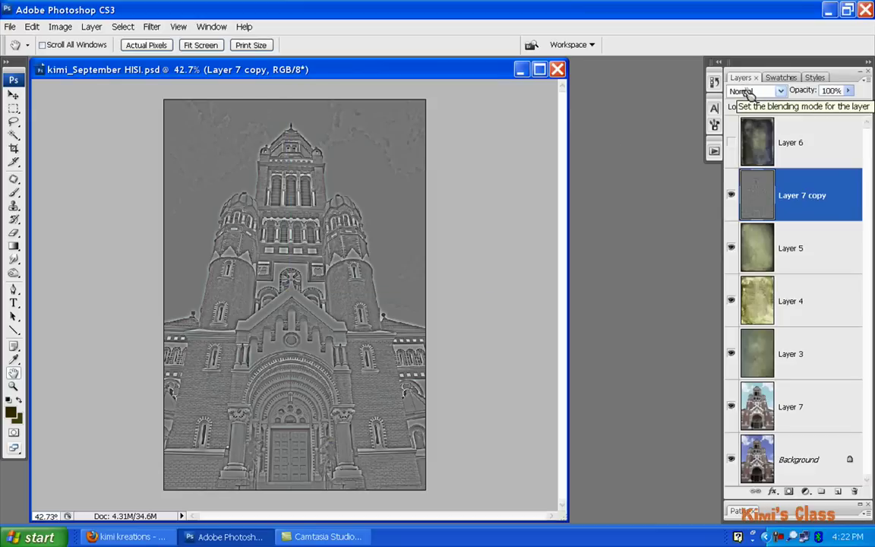
left_click(749, 92)
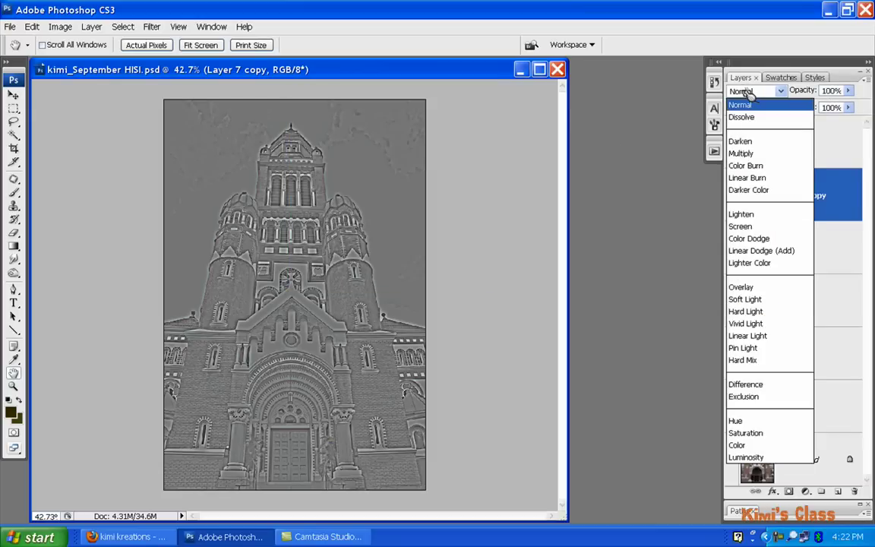
left_click(753, 287)
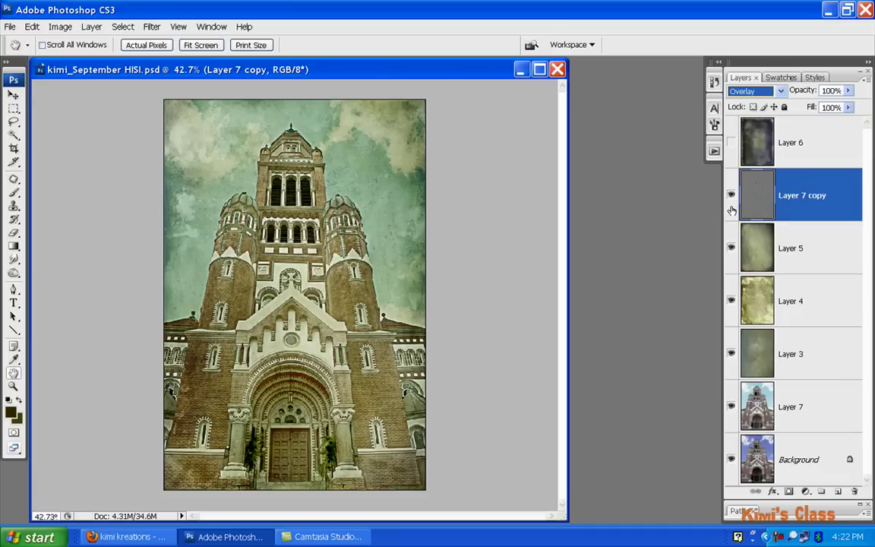
Step: Try Linear Dodge on Layer 7 copy, then return it to Overlay blending
key("Up")
key("Up")
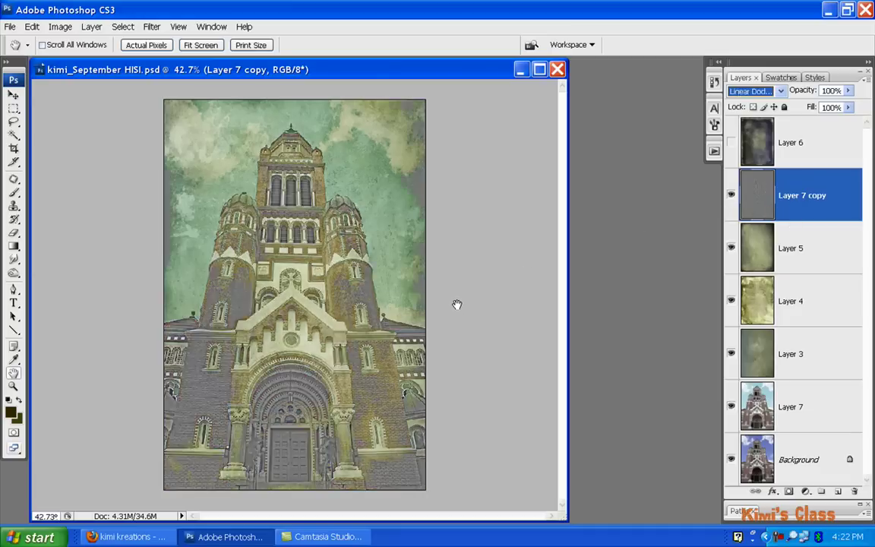
left_click(759, 91)
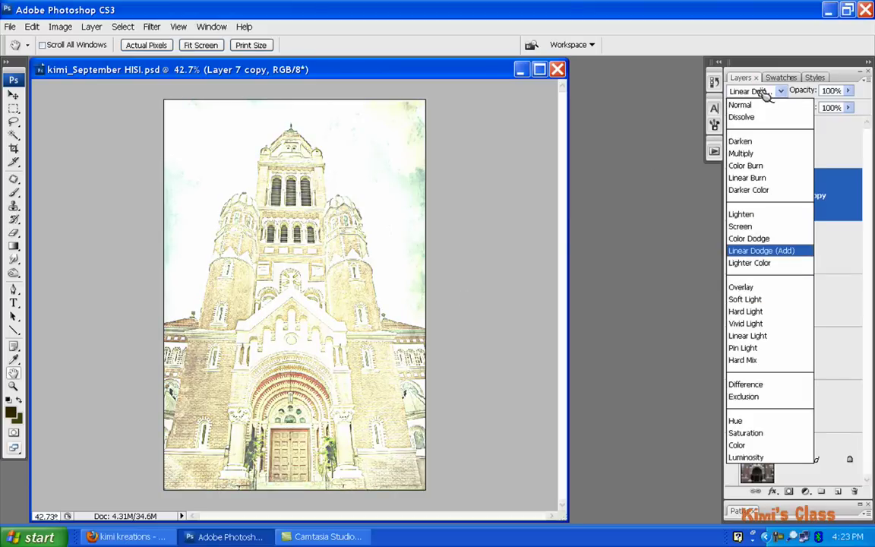
left_click(752, 287)
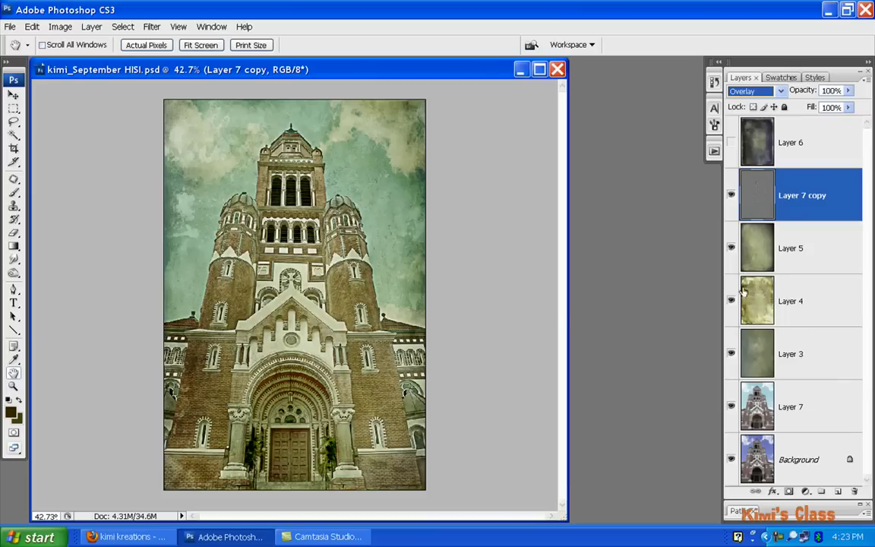
Step: Zoom the church to 100%, toggle Layer 7 copy to compare, then fit the whole image on screen
left_click(441, 313, "ctrl")
left_click(441, 314, "ctrl")
left_click(442, 313, "ctrl")
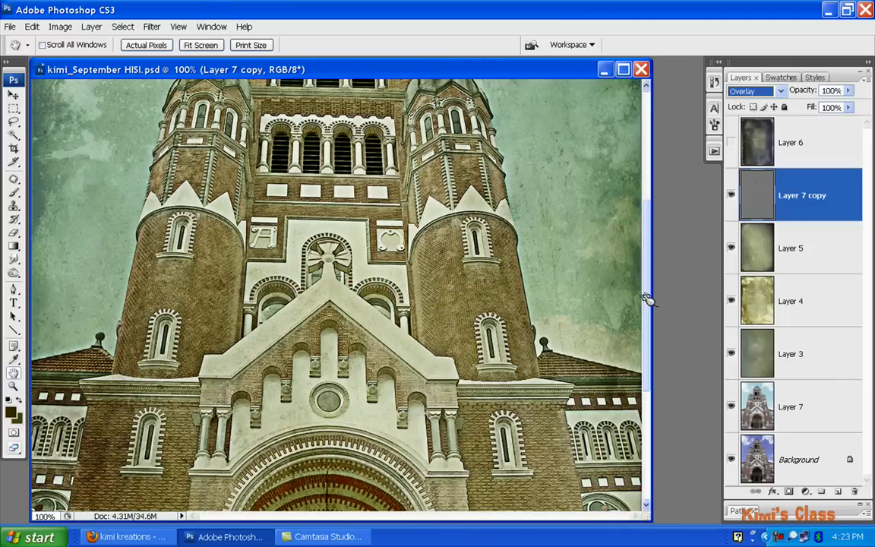
left_click_drag(646, 298, 646, 358)
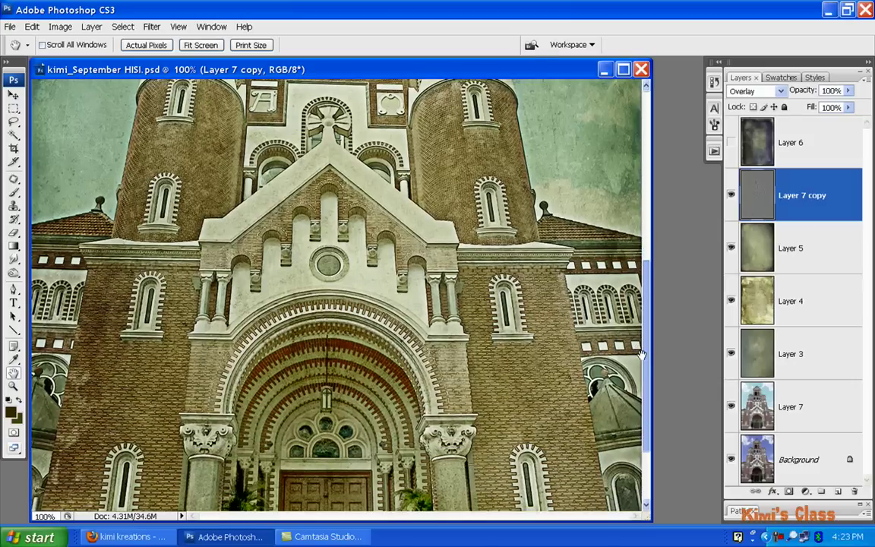
left_click(729, 196)
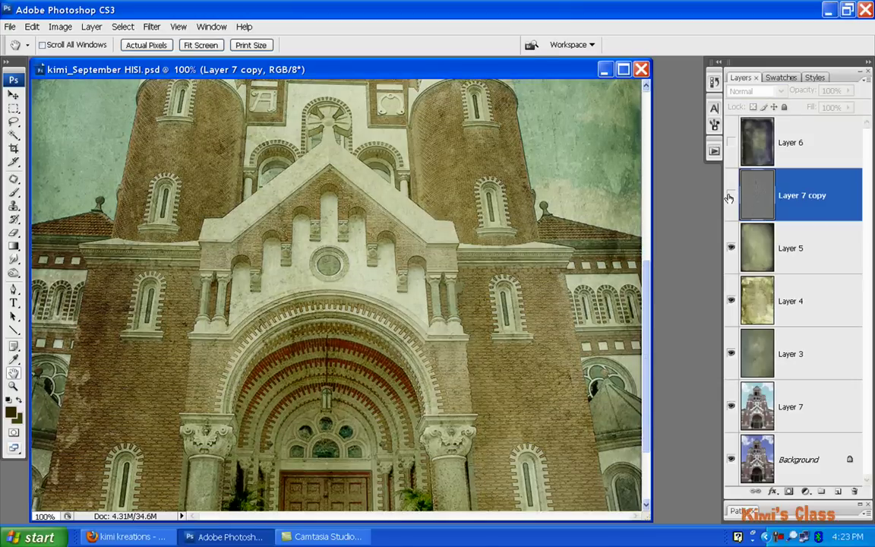
left_click(730, 198)
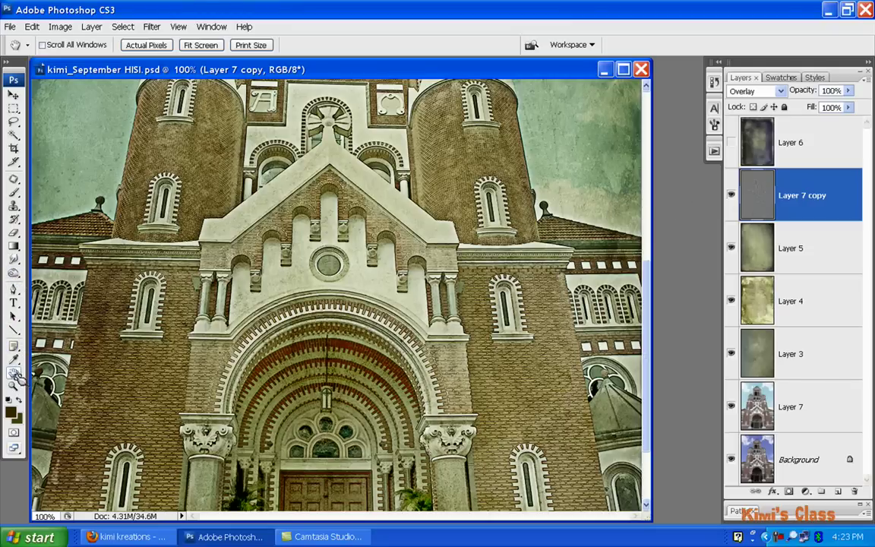
double_click(14, 372)
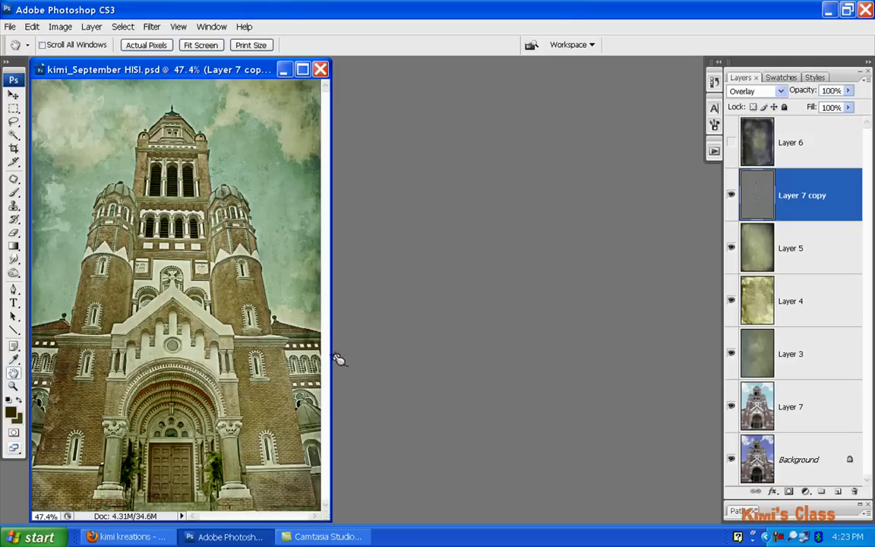
Step: Widen the document window, show the dark Layer 6 texture, and stamp all visible layers into Layer 8
left_click_drag(328, 357, 636, 369)
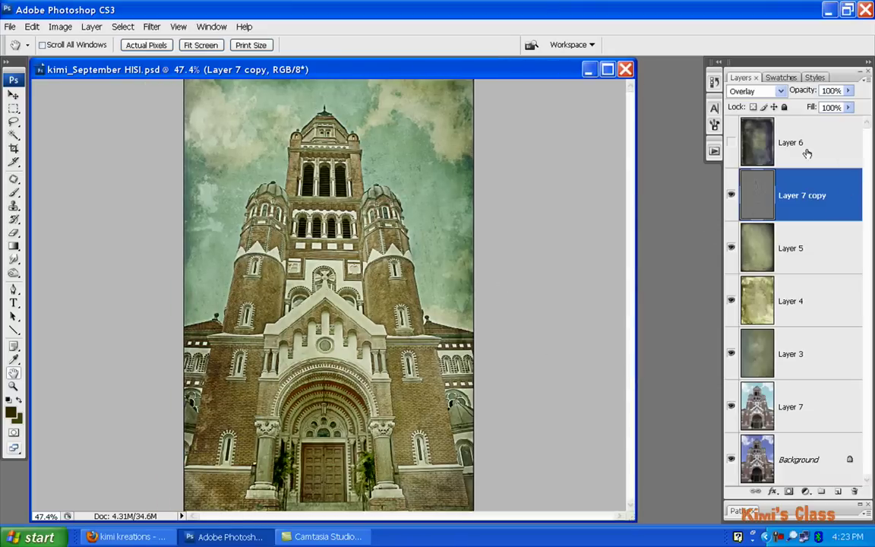
left_click(807, 152)
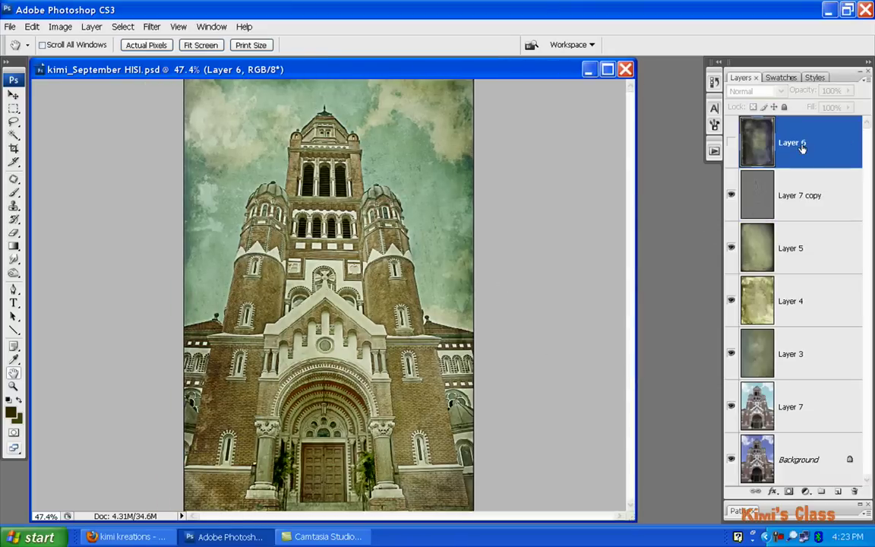
left_click(731, 143)
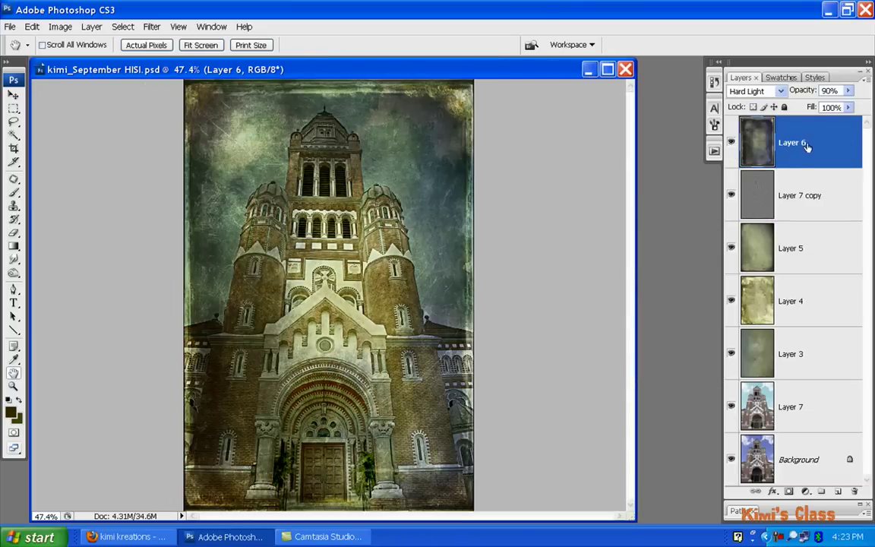
left_click(801, 301)
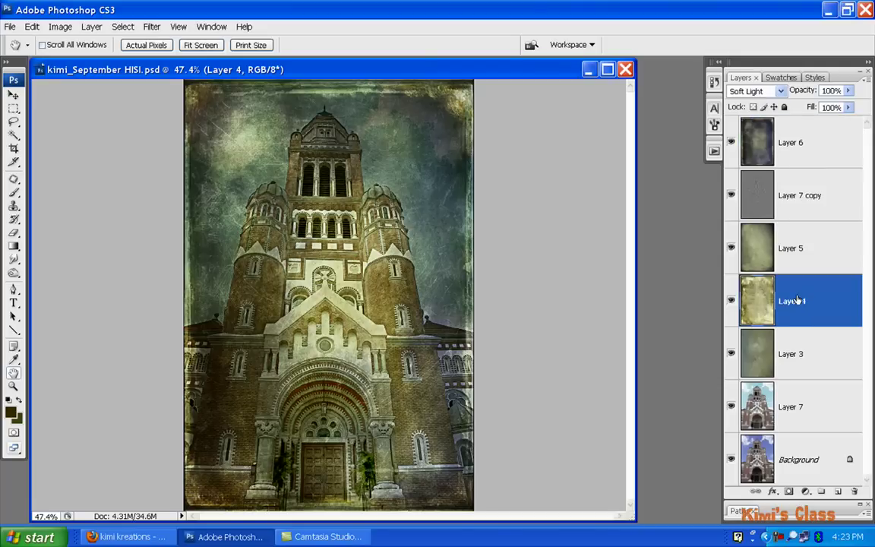
left_click(803, 246)
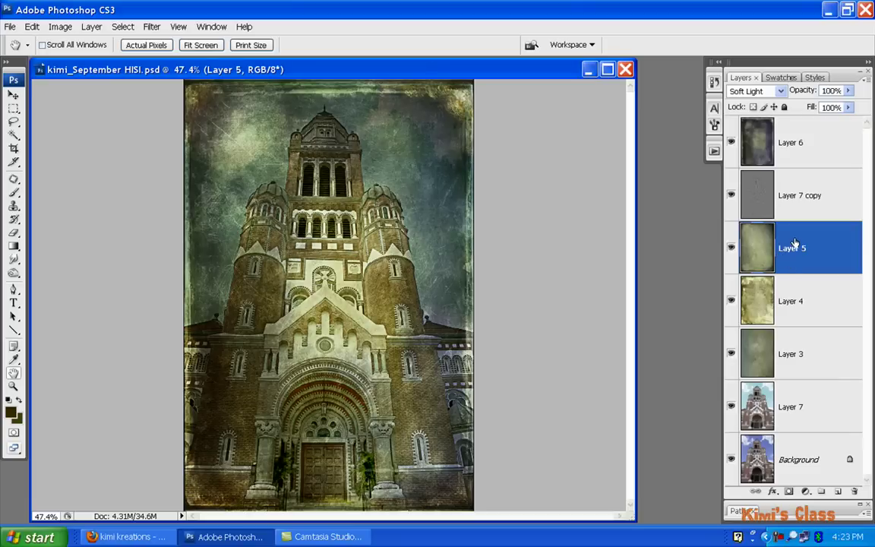
left_click(791, 142)
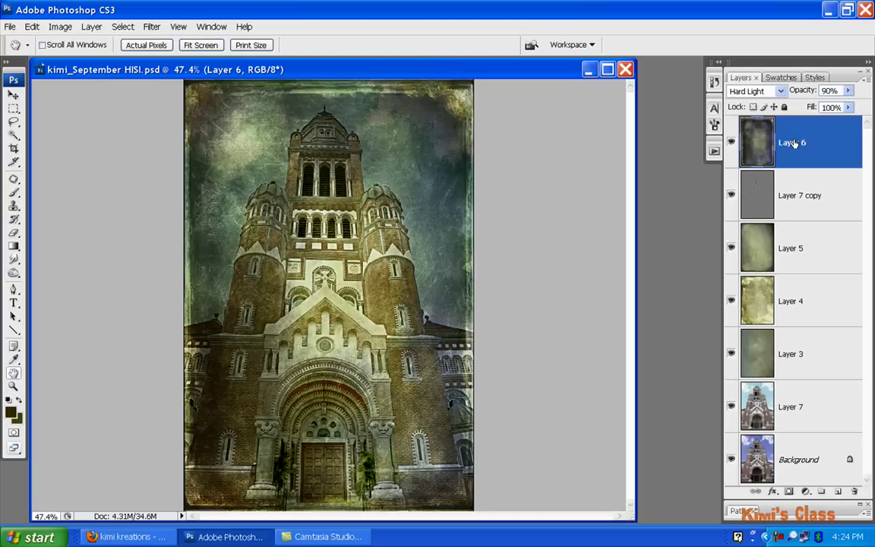
key("ctrl+alt+shift+e")
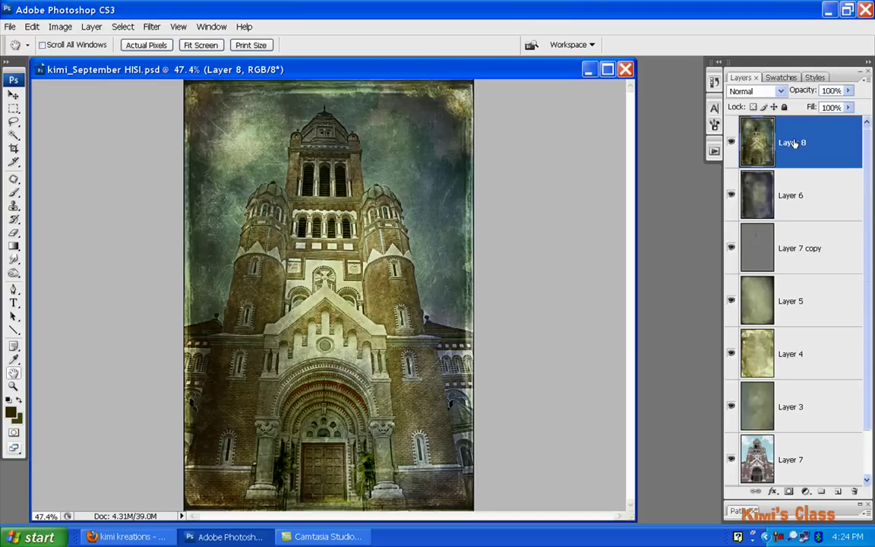
Step: Hide Layer 8 and the texture layers 6, 7 copy, 5, 4, 3 and 7
left_click(730, 144)
left_click(730, 195)
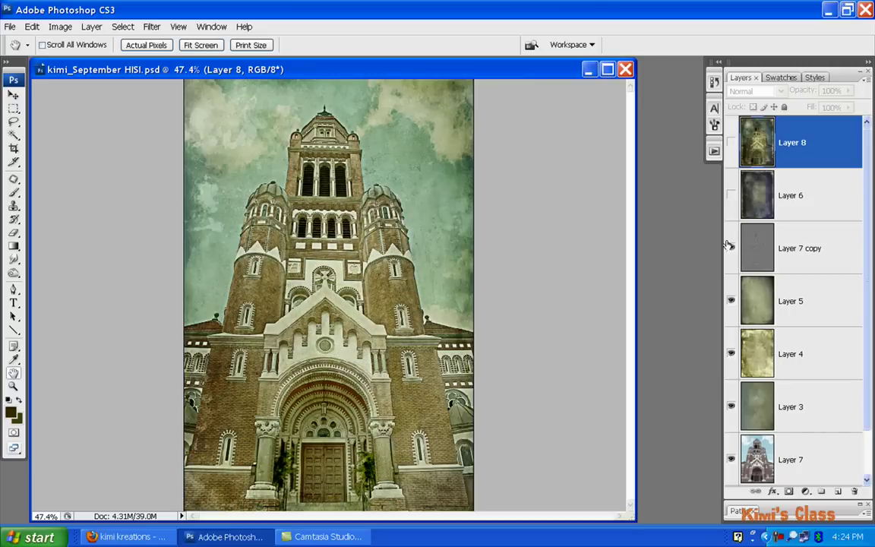
left_click(730, 248)
left_click(730, 302)
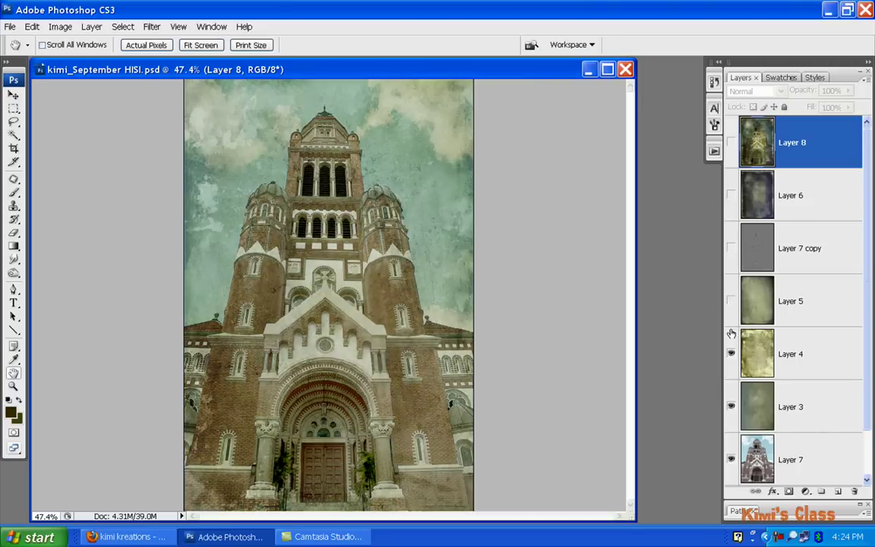
left_click(730, 353)
left_click(729, 406)
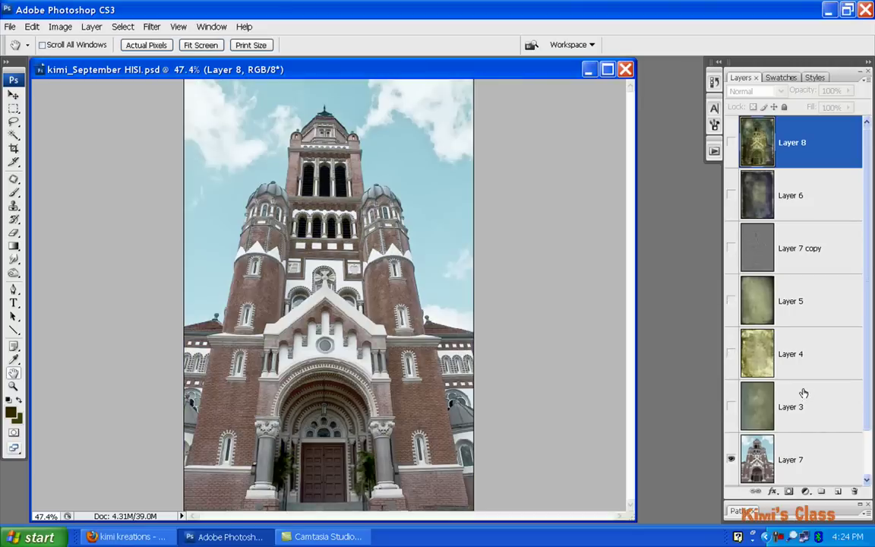
scroll(859, 372, "down", 1)
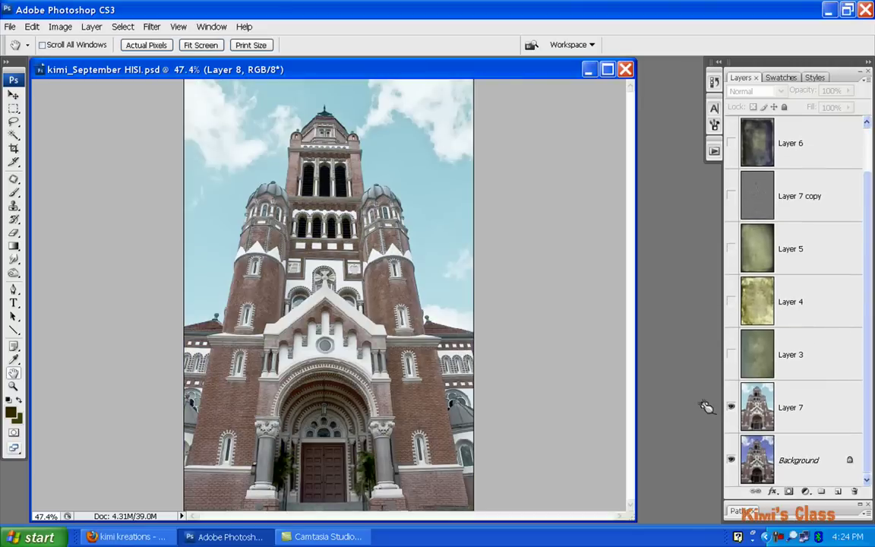
left_click(730, 407)
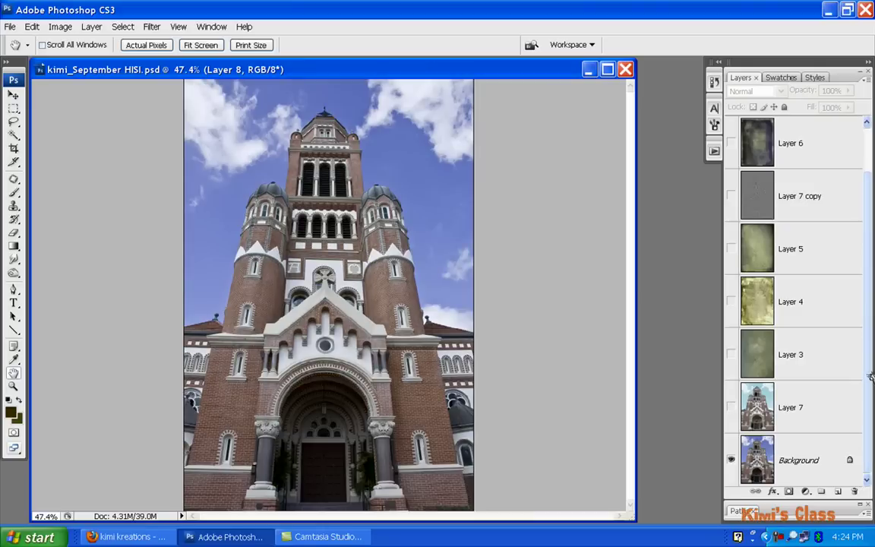
scroll(756, 228, "up", 1)
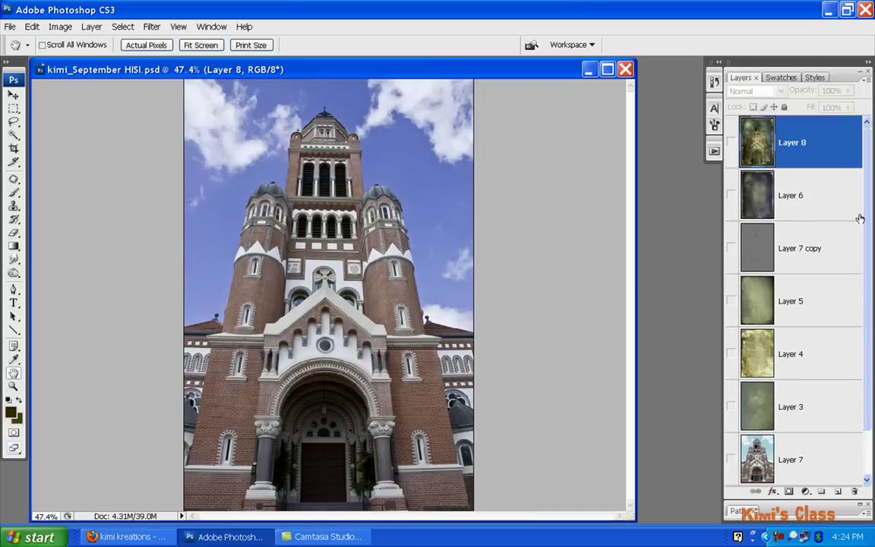
Step: Toggle Layer 8 on and off to compare with the original photo, leaving it hidden
scroll(871, 224, "down", 1)
scroll(871, 254, "down", 1)
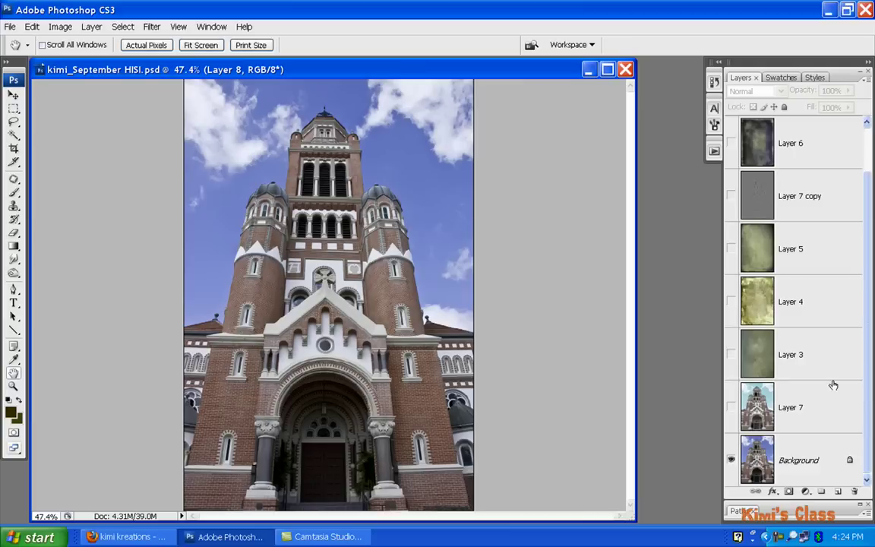
left_click(802, 467)
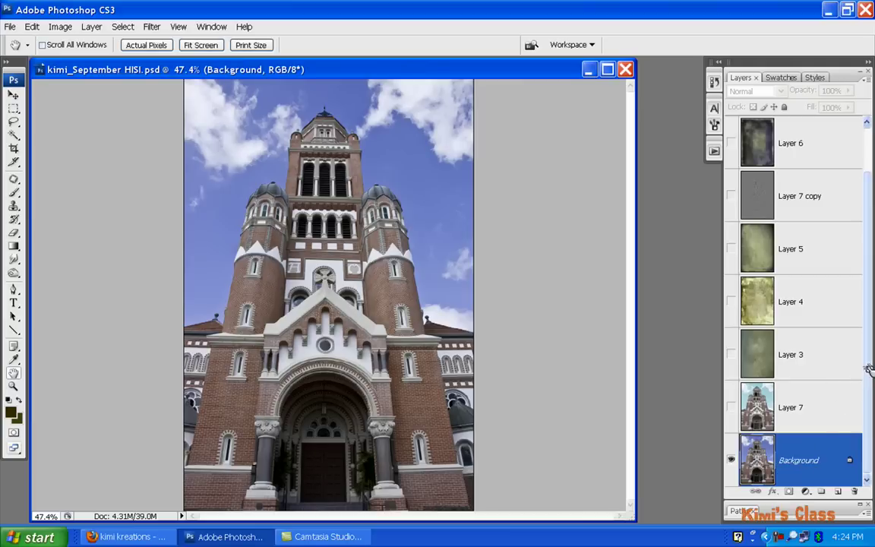
scroll(870, 342, "up", 2)
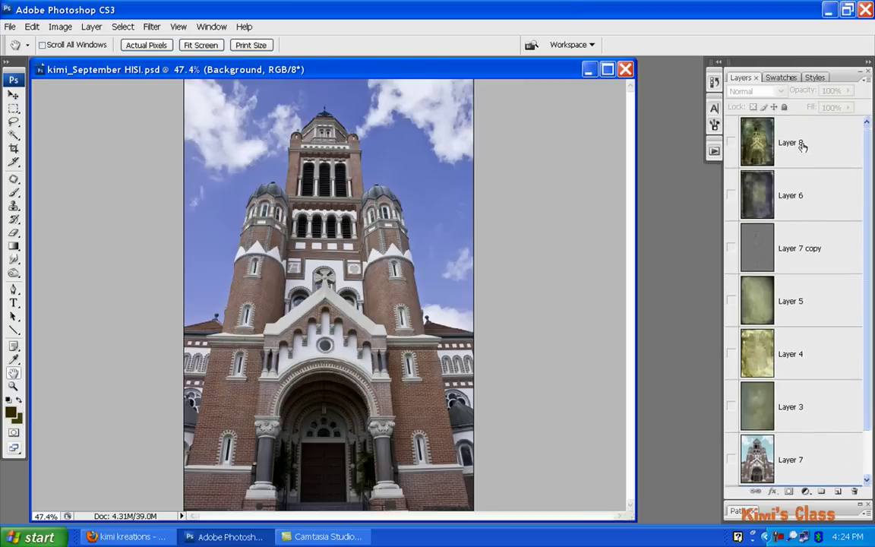
left_click(767, 148)
left_click(730, 143)
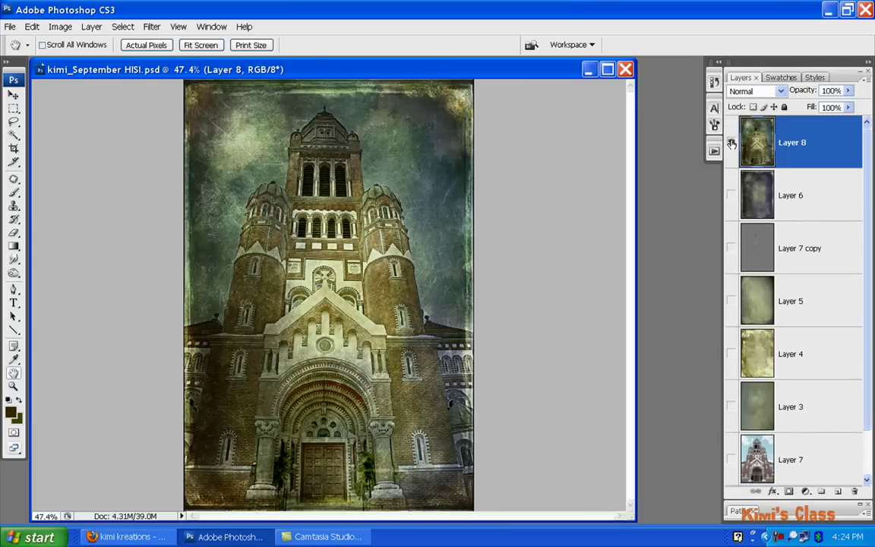
left_click(730, 143)
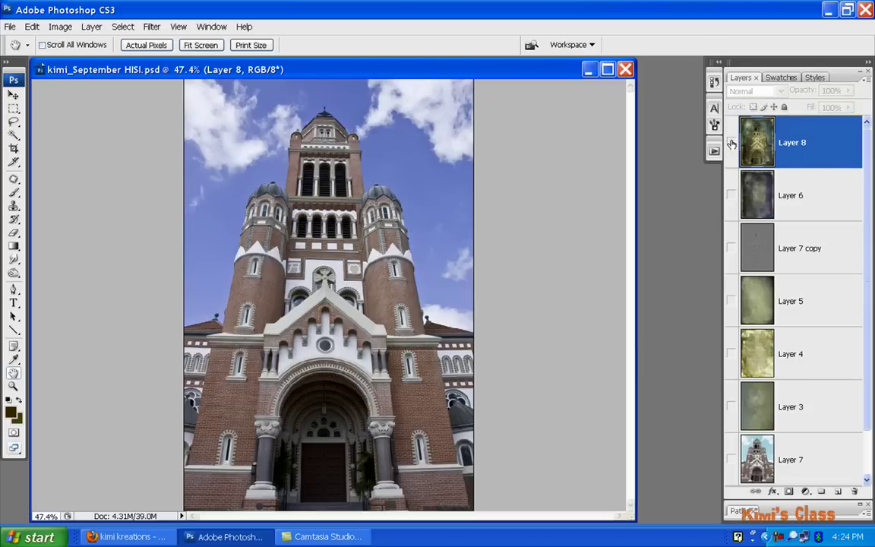
left_click(807, 195)
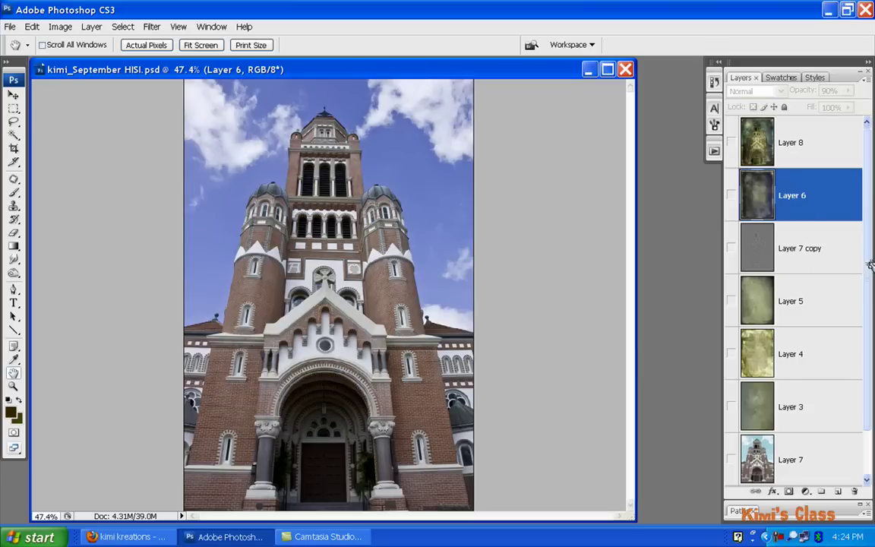
scroll(865, 210, "down", 2)
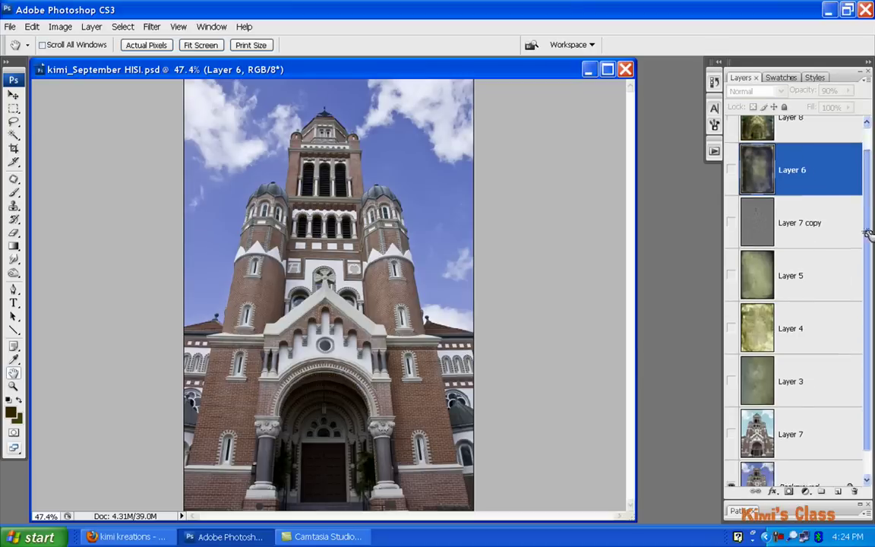
Step: Delete Layers 6 through 7, then make the merged Layer 8 active and visible
left_click(795, 411, "shift")
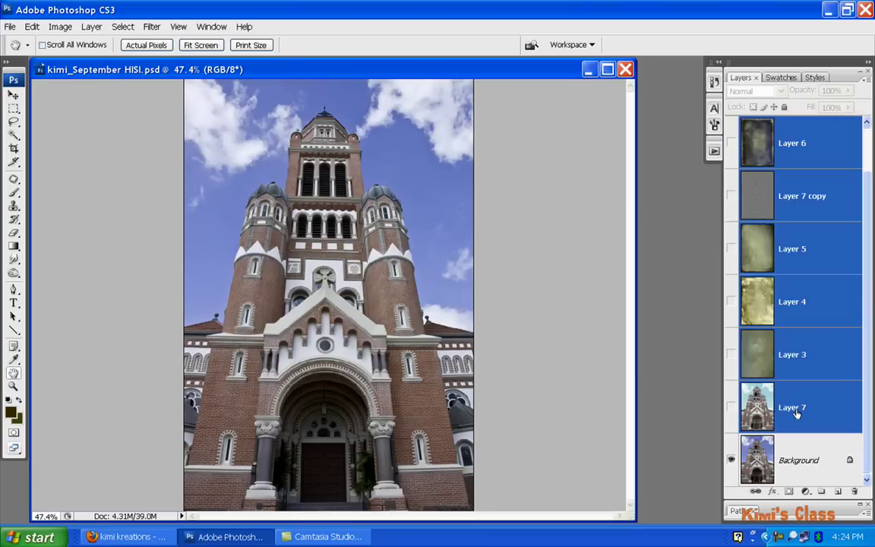
right_click(803, 193)
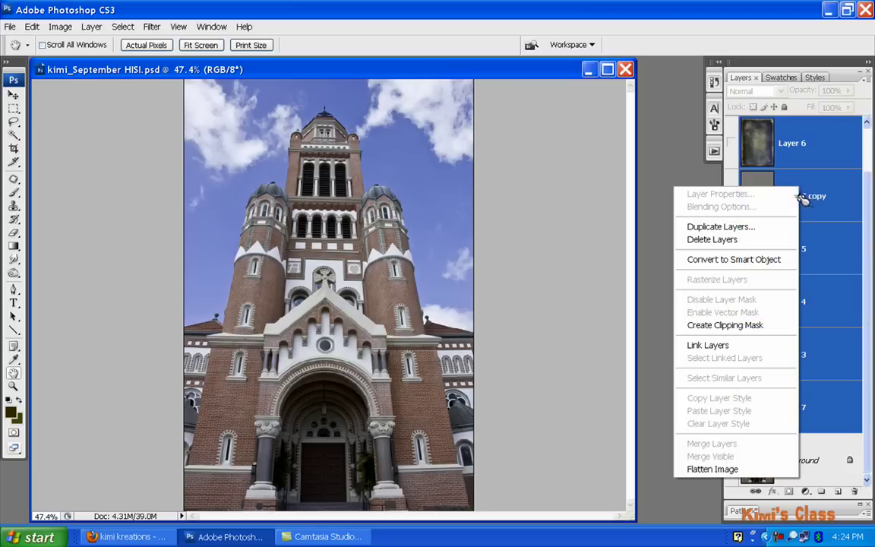
left_click(780, 240)
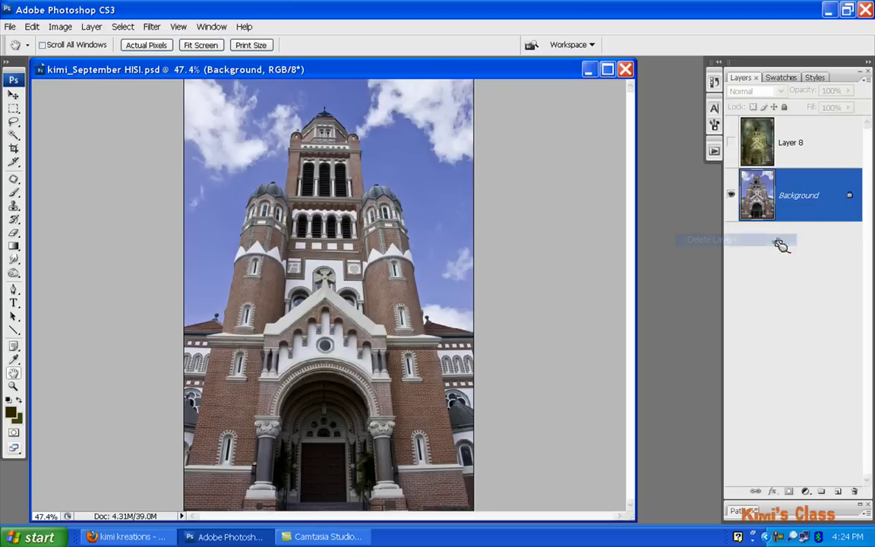
left_click(817, 156)
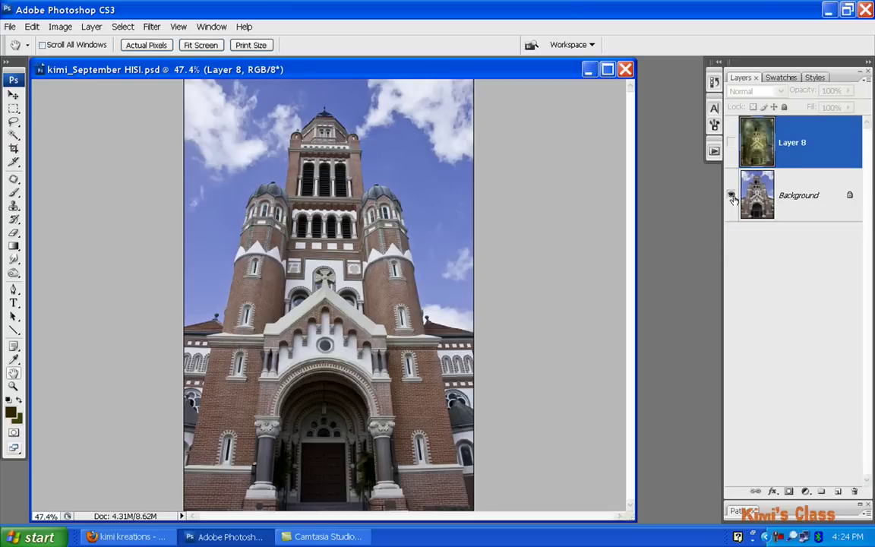
left_click(731, 142)
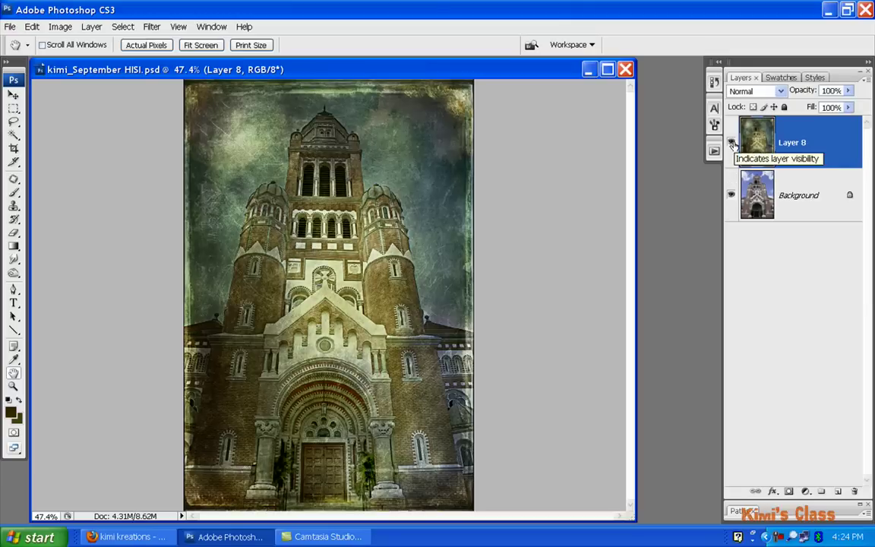
scroll(536, 189, "down", 2)
Step: Try a trial rectangular marquee, deselect it, and make the Background layer active
scroll(533, 189, "up", 1)
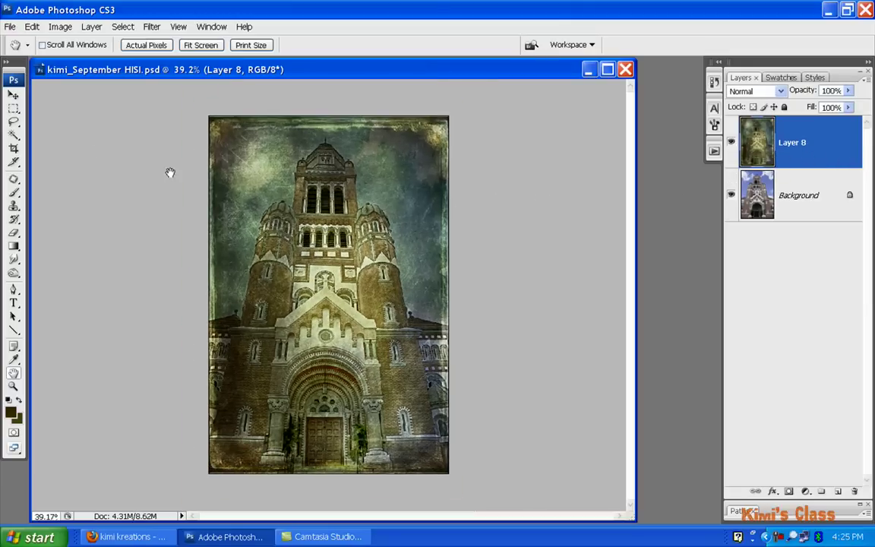
left_click(13, 109)
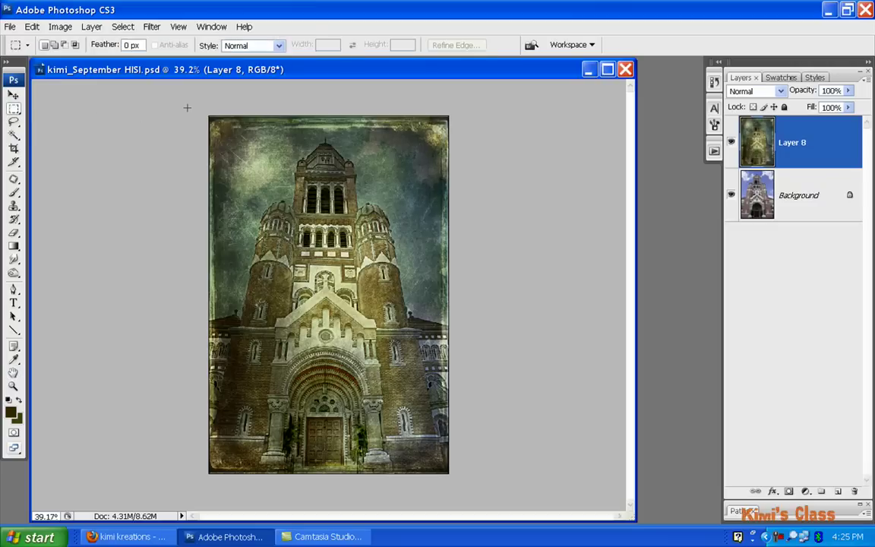
left_click_drag(286, 174, 318, 211)
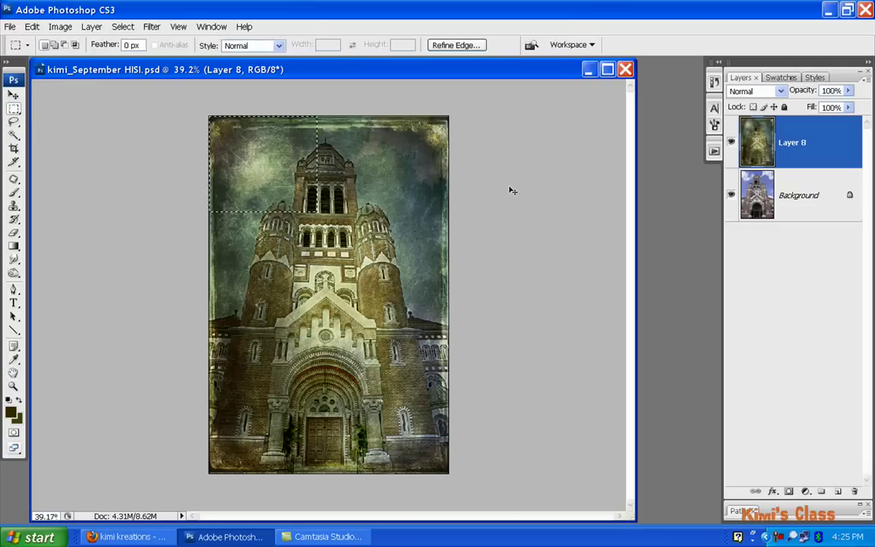
key("ctrl+d")
key("alt+bracketleft")
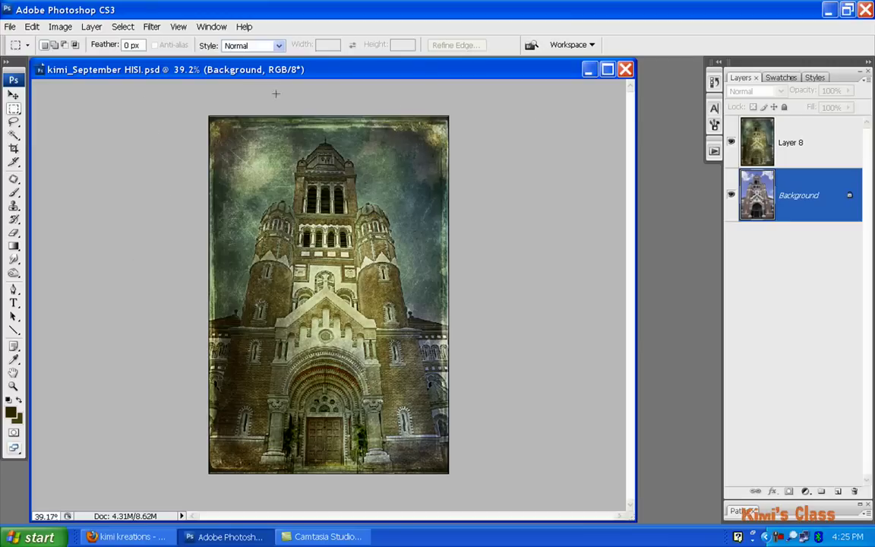
Step: Marquee-select the entire church photo and feather the selection by 99 pixels
left_click(15, 110)
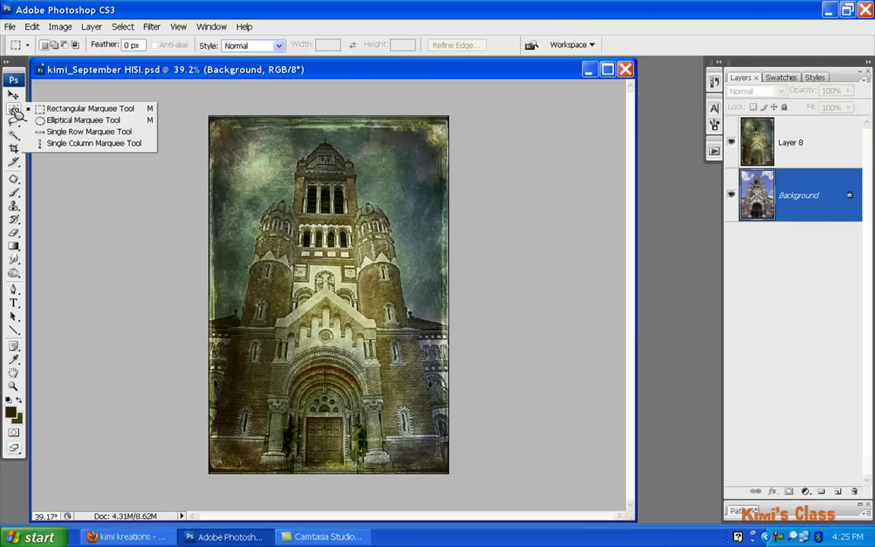
left_click(58, 107)
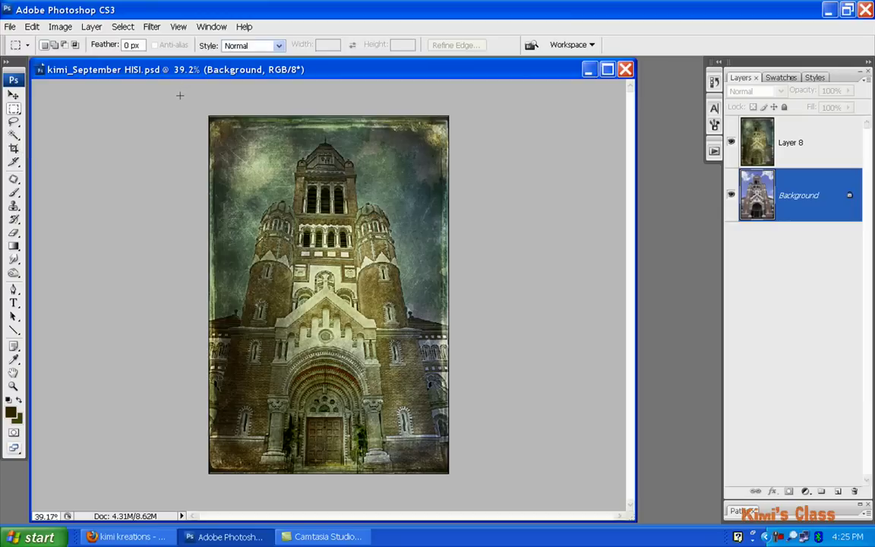
left_click_drag(400, 281, 490, 488)
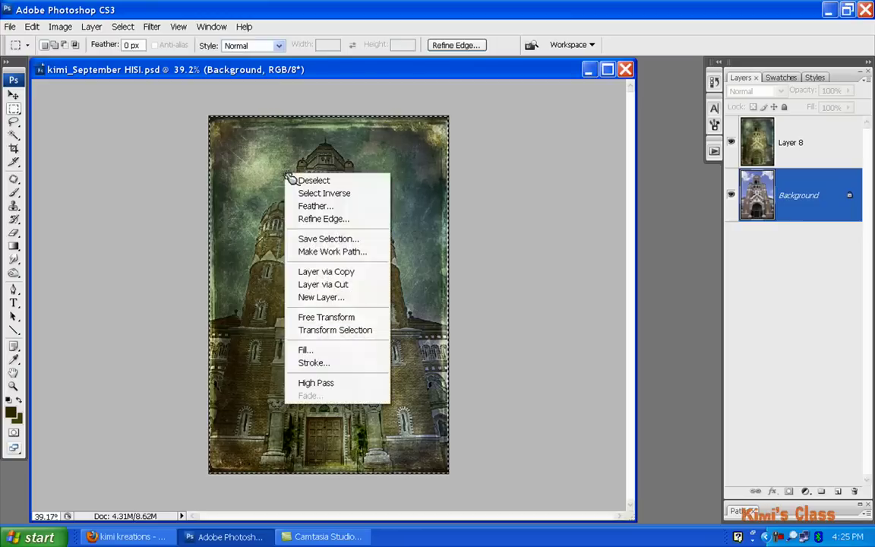
left_click(312, 206)
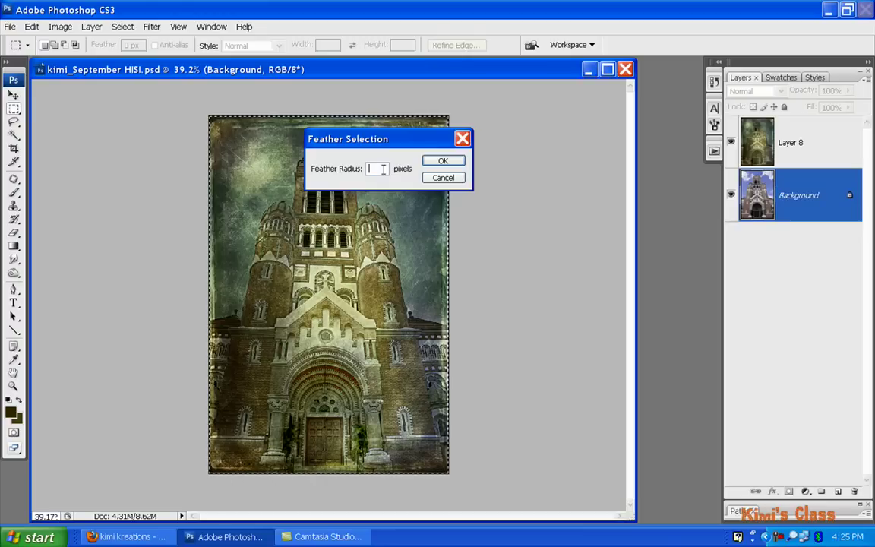
type("99")
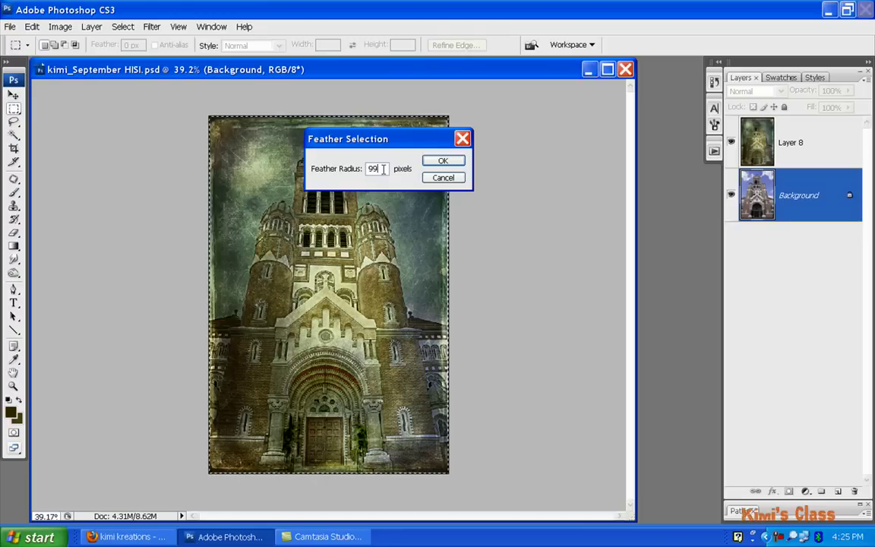
left_click(451, 161)
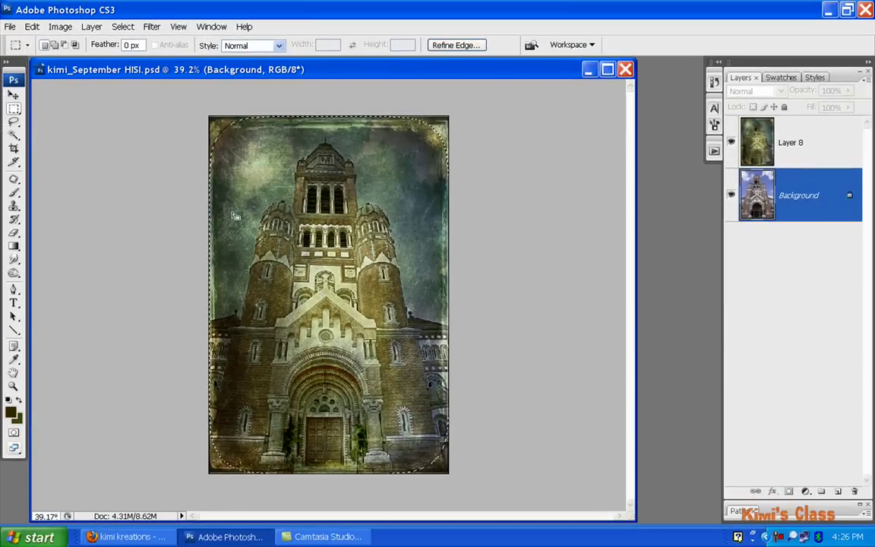
Step: Apply Select > Inverse to the feathered selection, using Ctrl+Z to restore it when lost
left_click(123, 28)
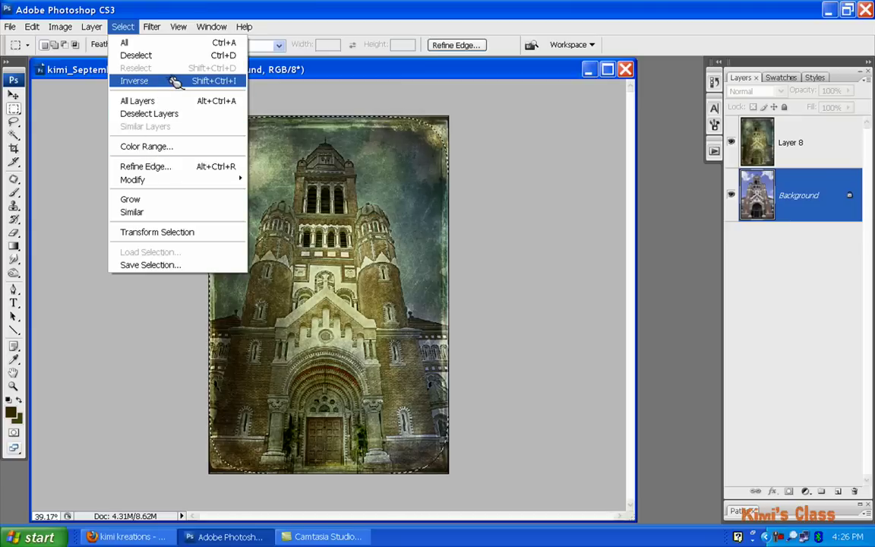
left_click(175, 81)
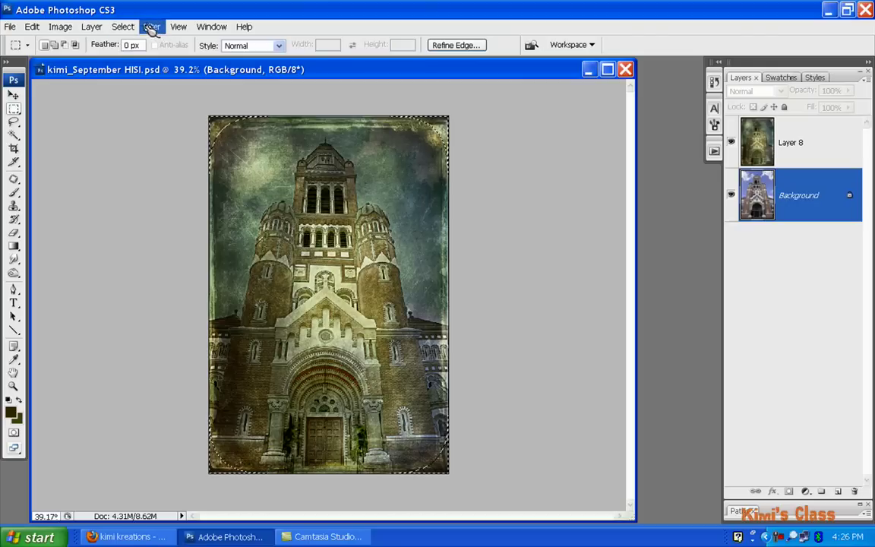
left_click(122, 27)
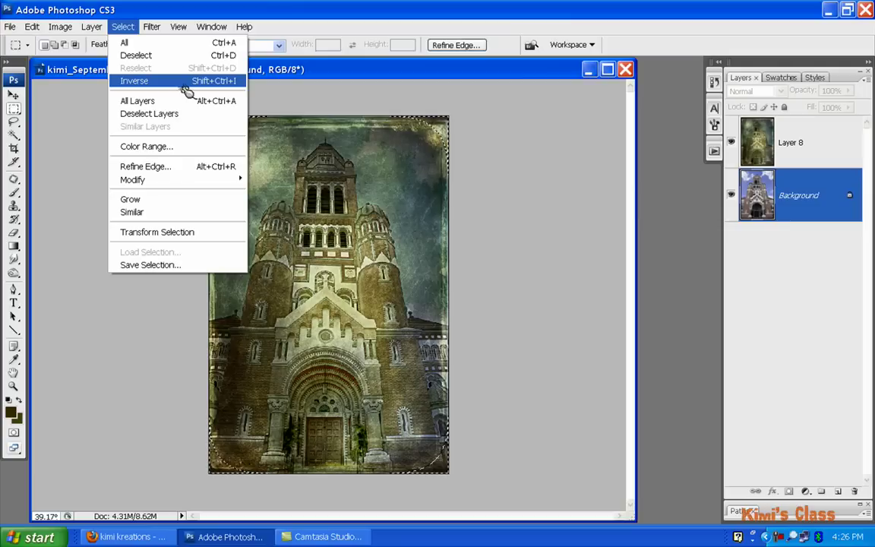
left_click(382, 84)
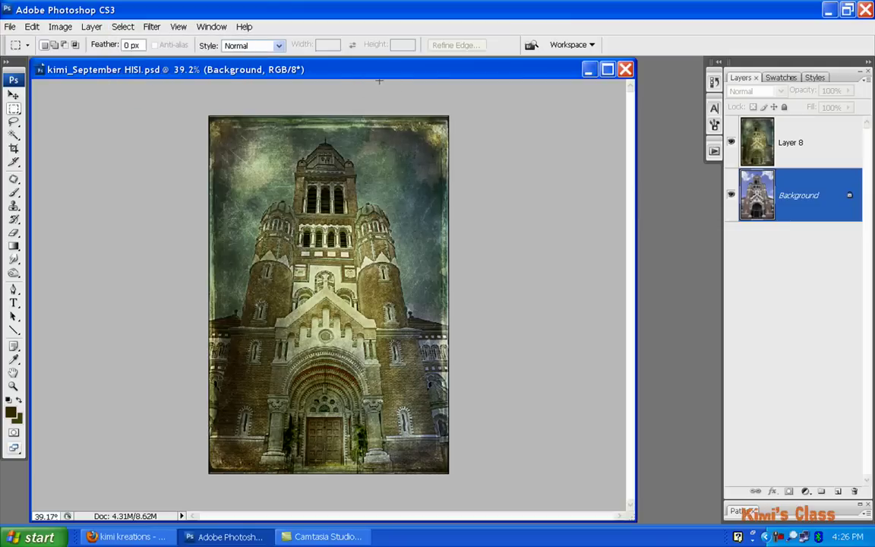
key("ctrl+z")
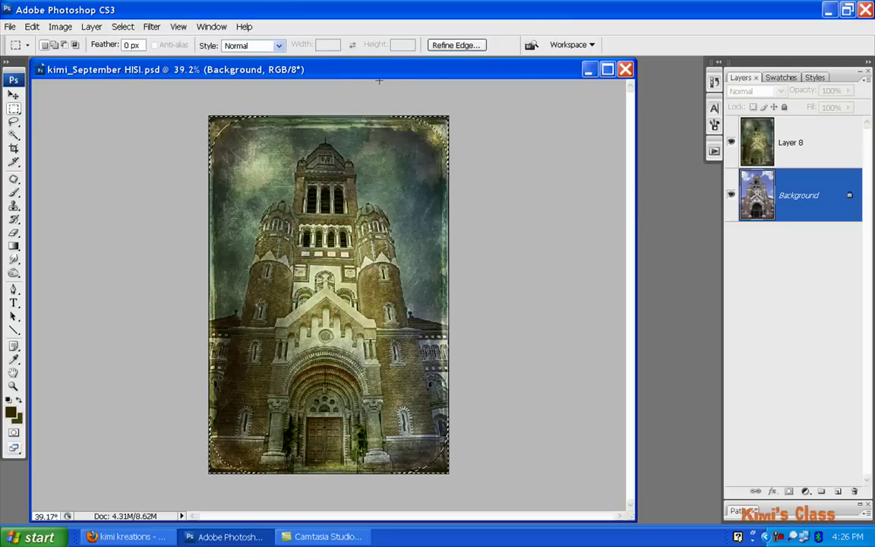
Step: Copy Layer 8's selected edges into a Multiply Layer 9, compare it, and merge it down
left_click(797, 149)
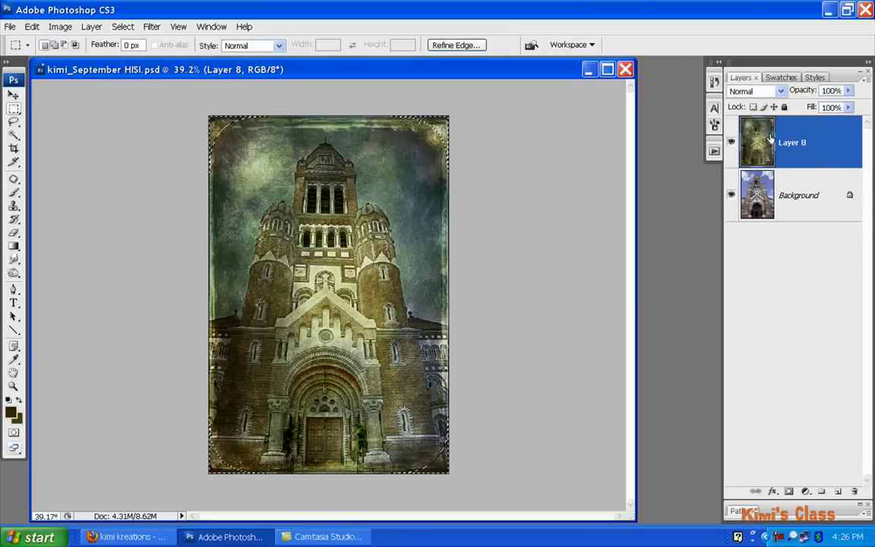
key("ctrl+shift+alt+n")
key("ctrl+d")
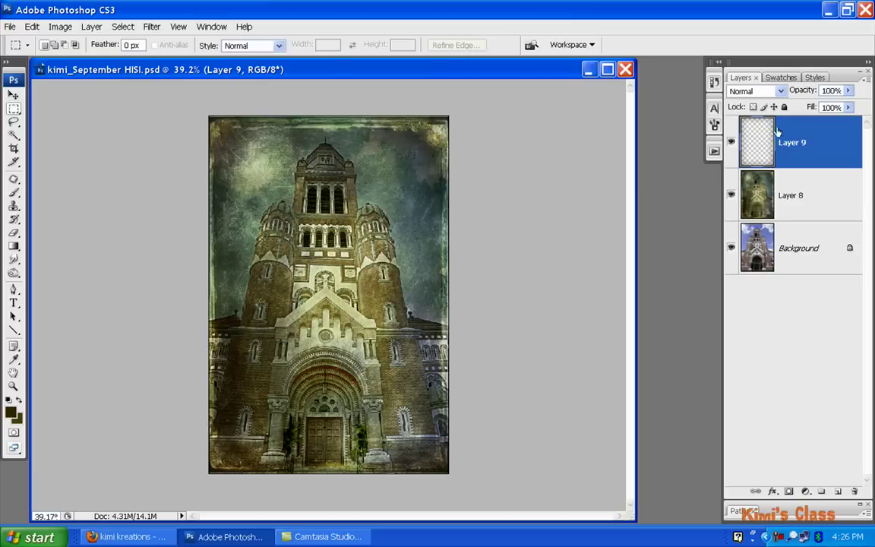
left_click(757, 91)
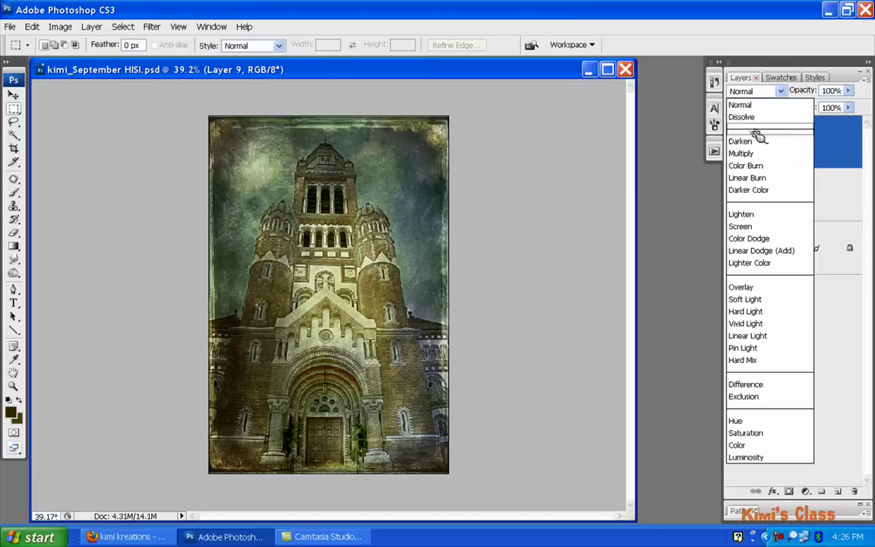
left_click(759, 154)
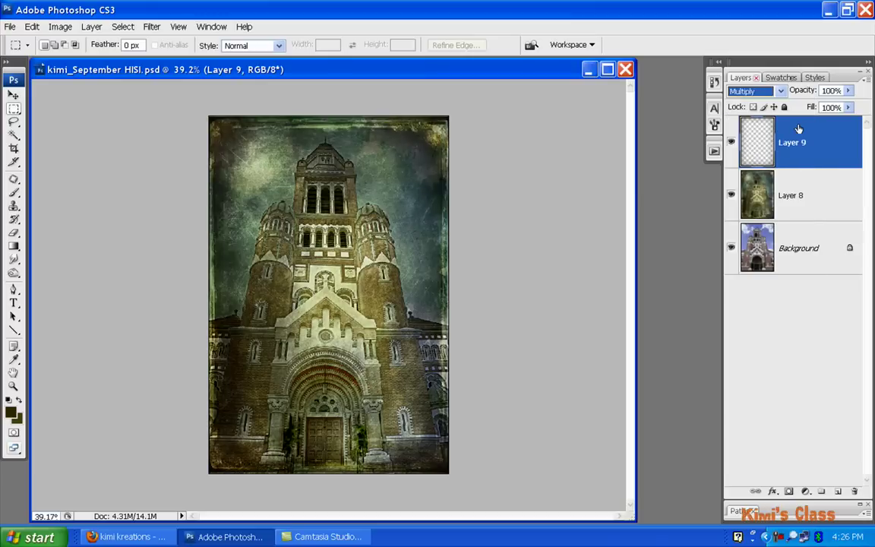
left_click(731, 143)
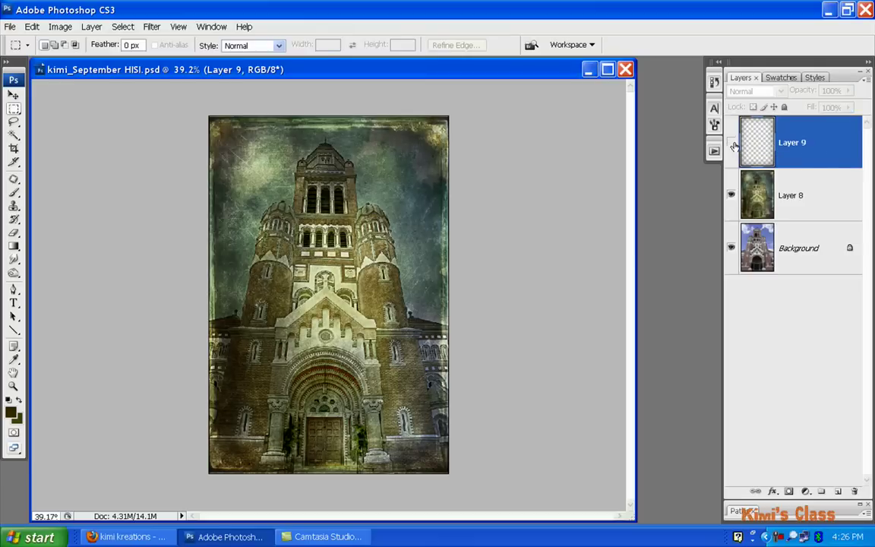
left_click(731, 143)
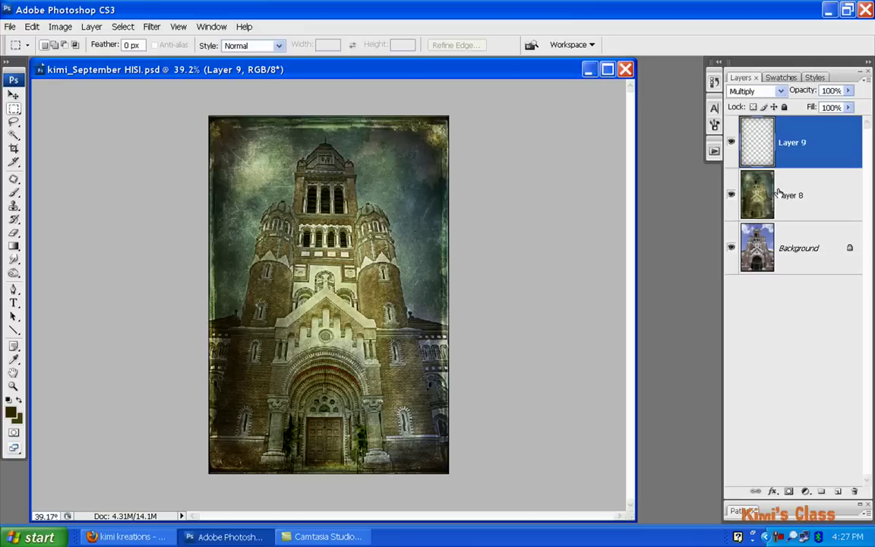
key("ctrl+e")
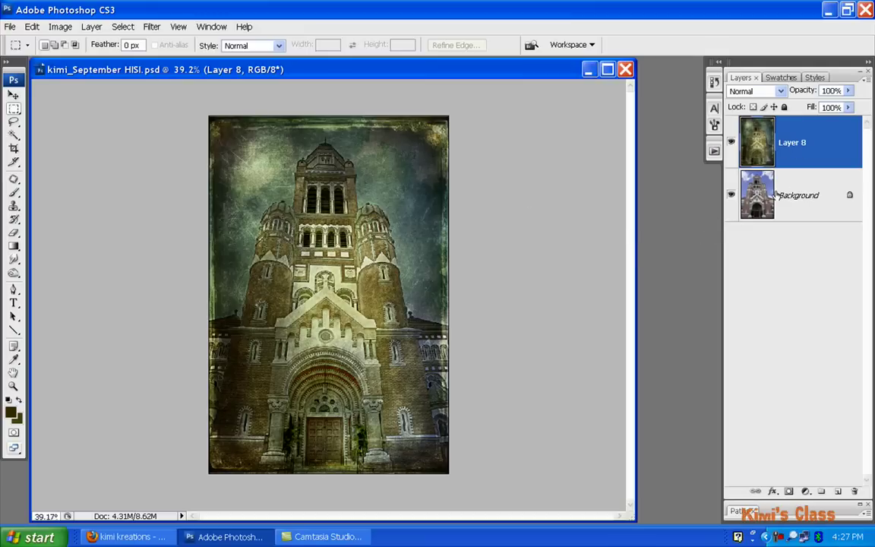
Step: Add a Levels adjustment layer with the white input lowered to 231 to brighten highlights
left_click_drag(767, 191, 816, 377)
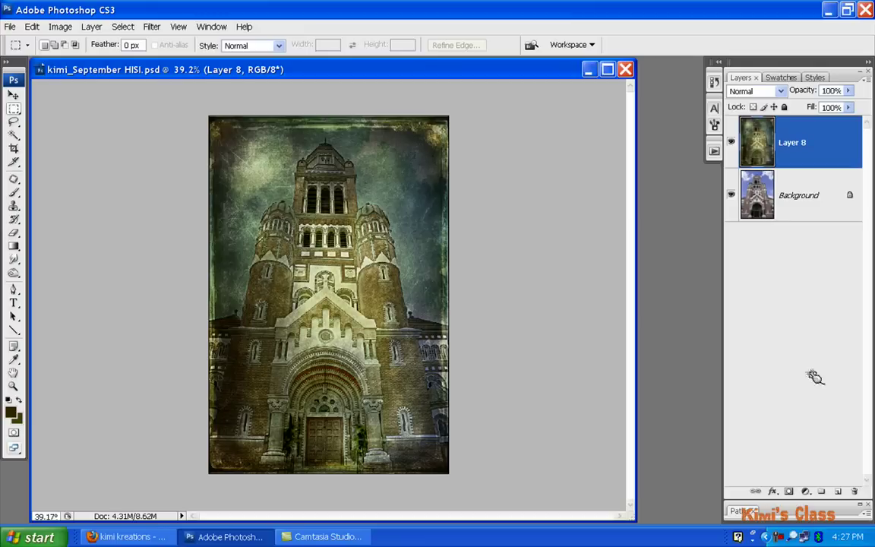
left_click(807, 491)
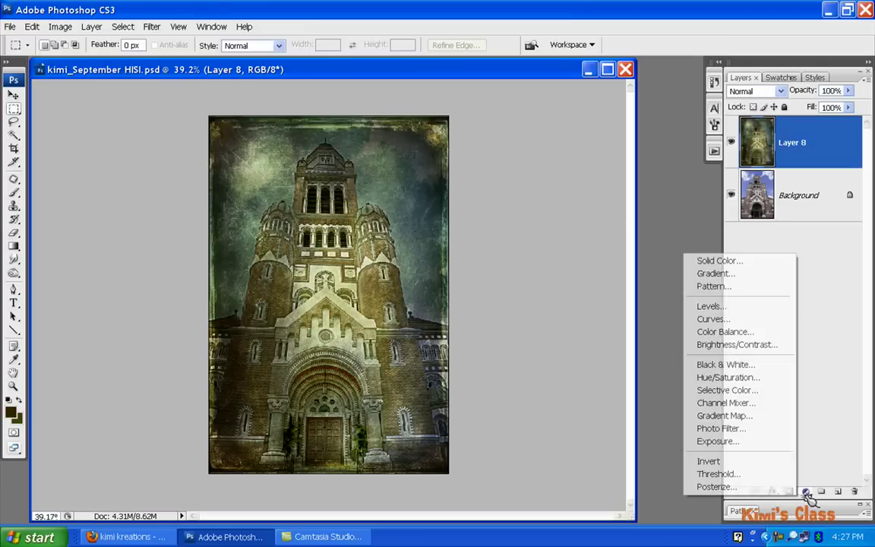
left_click(766, 305)
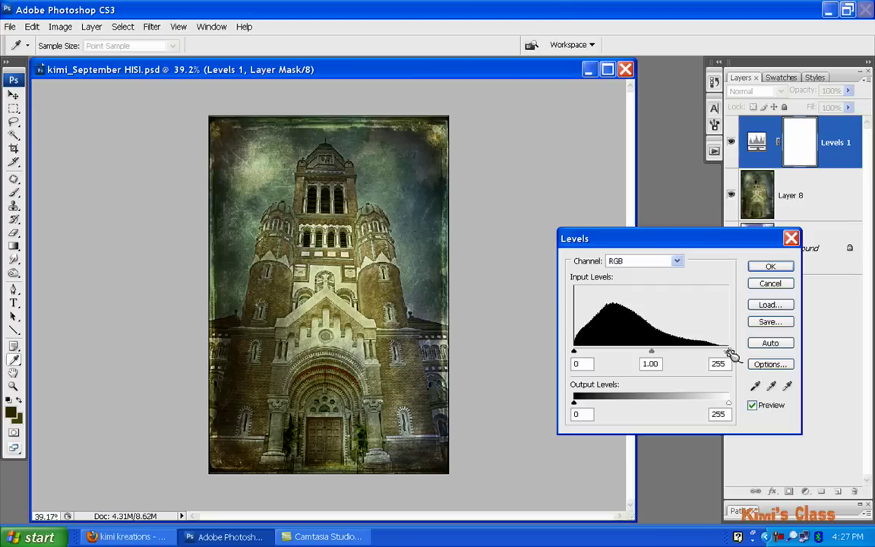
left_click_drag(729, 353, 714, 353)
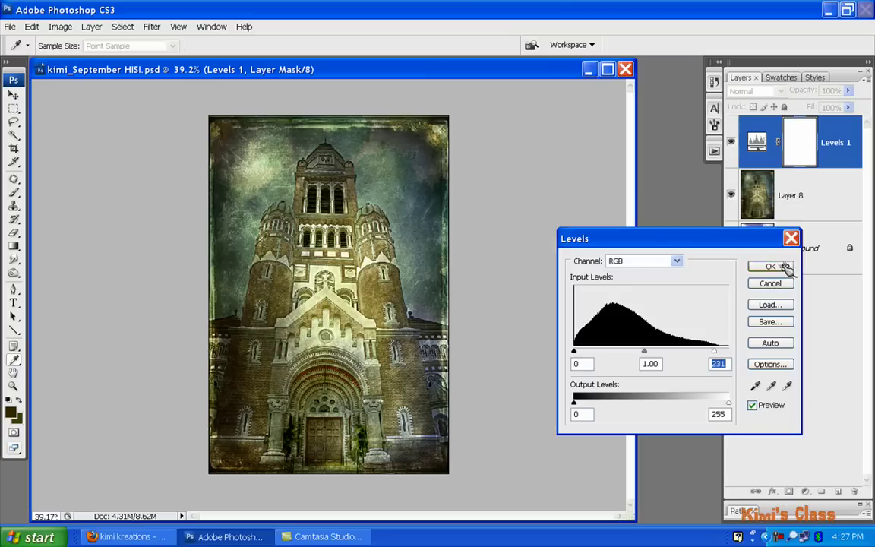
left_click(770, 266)
key("m")
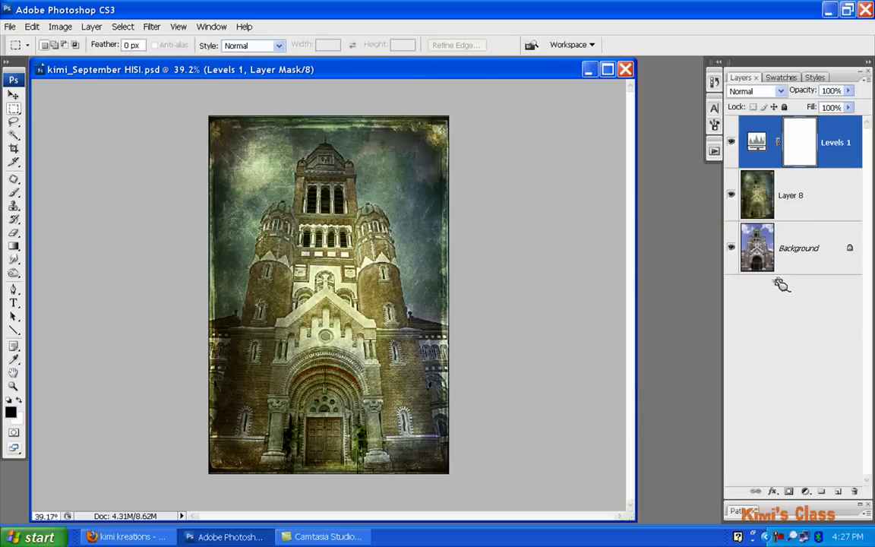